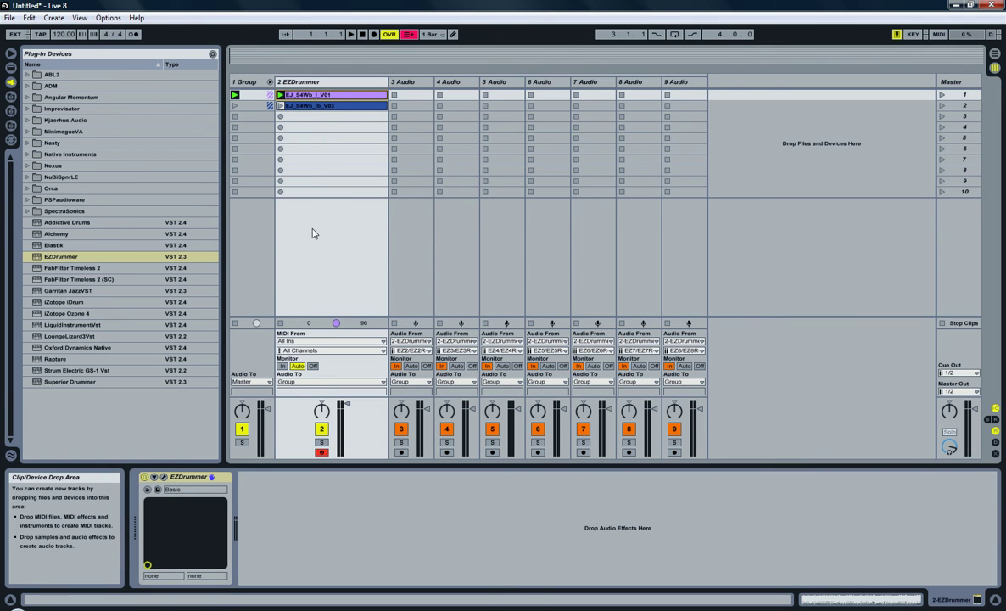
Step: Show the EZDrummer track's device, open its plug-in window with the mixer displayed, and reposition the window
left_click(311, 82)
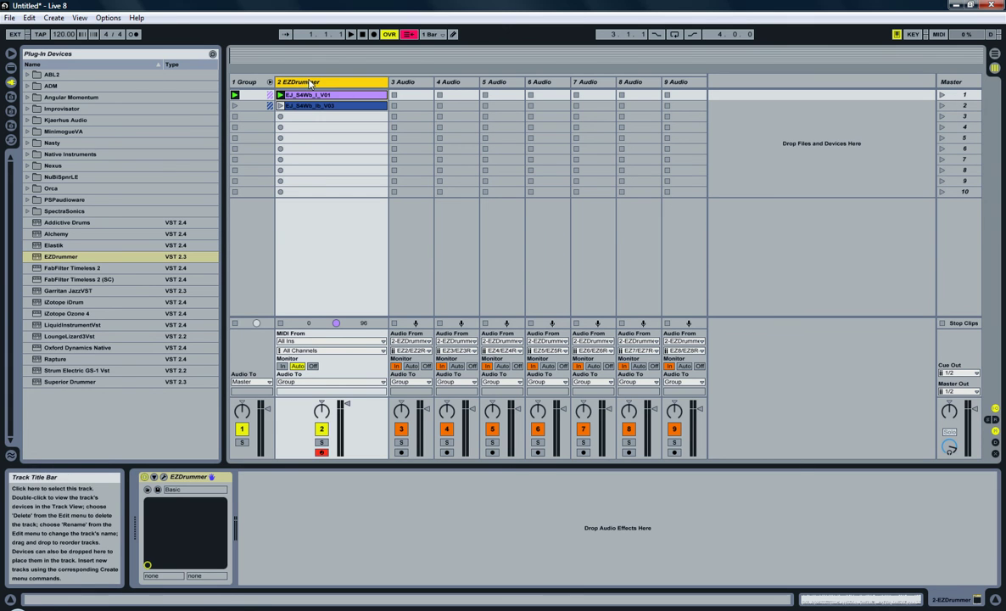
left_click(311, 96)
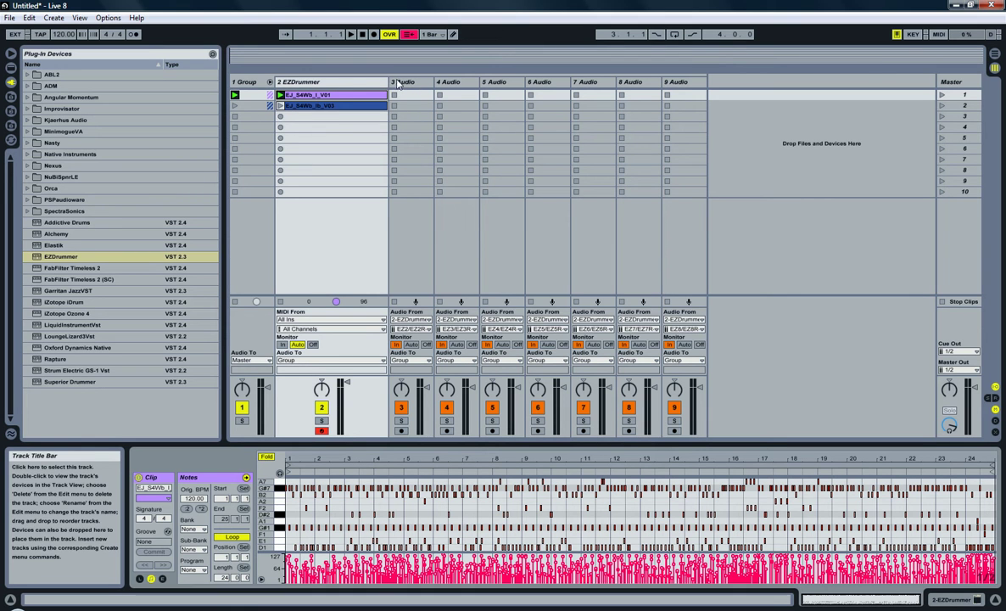
left_click(344, 84)
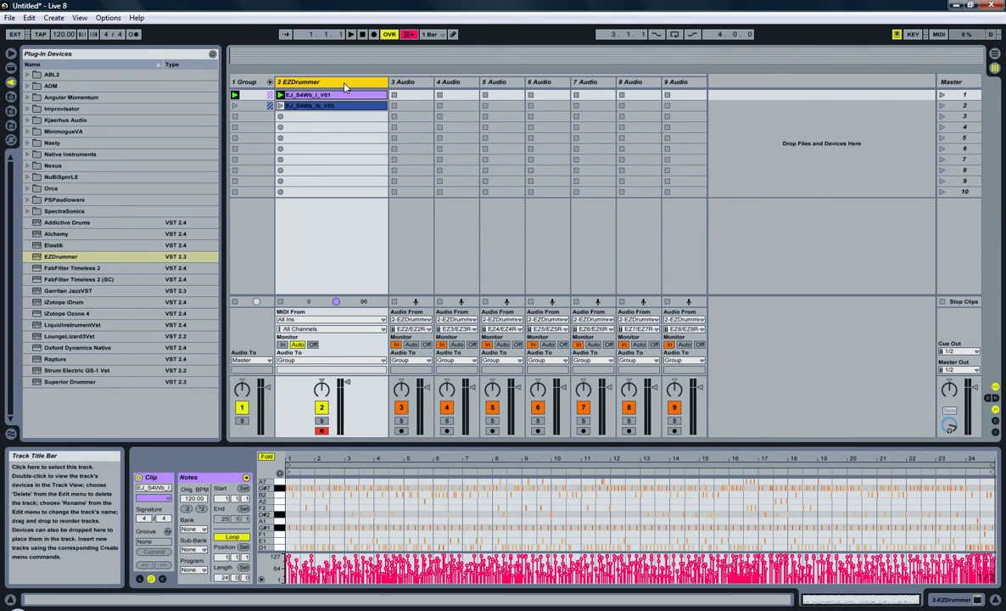
double_click(344, 84)
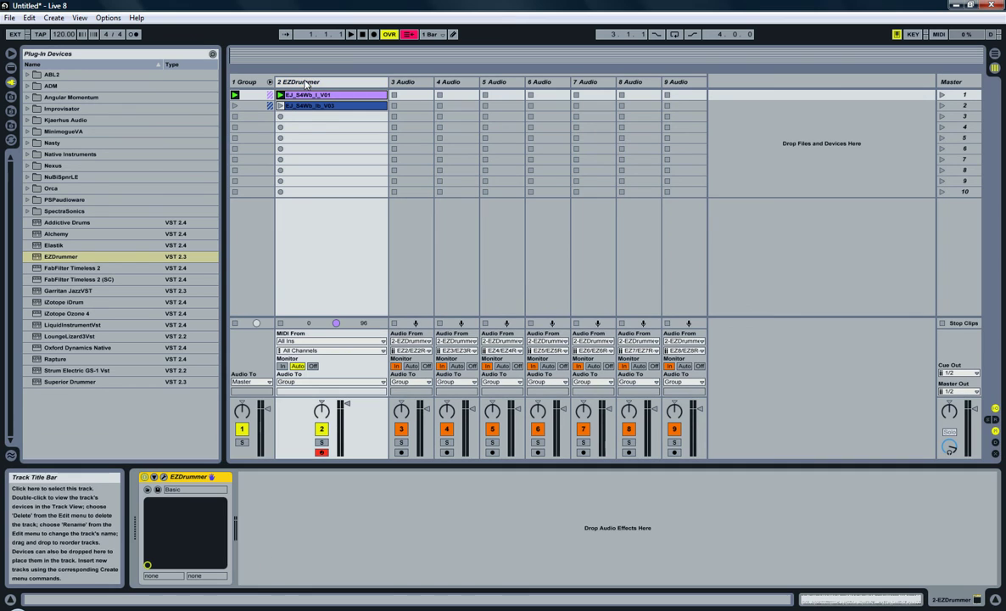
left_click(166, 480)
left_click(481, 375)
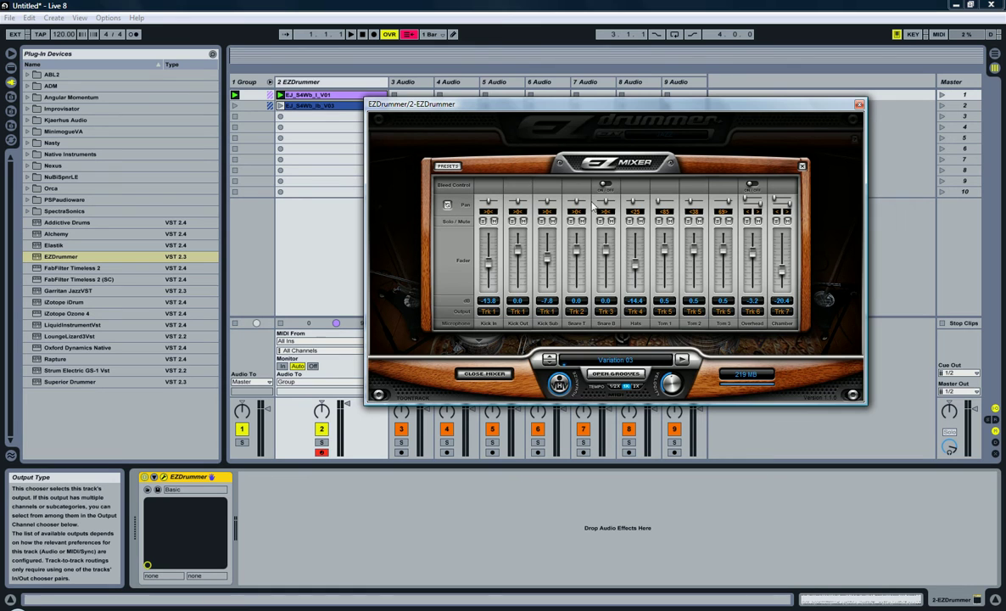
left_click_drag(590, 107, 535, 105)
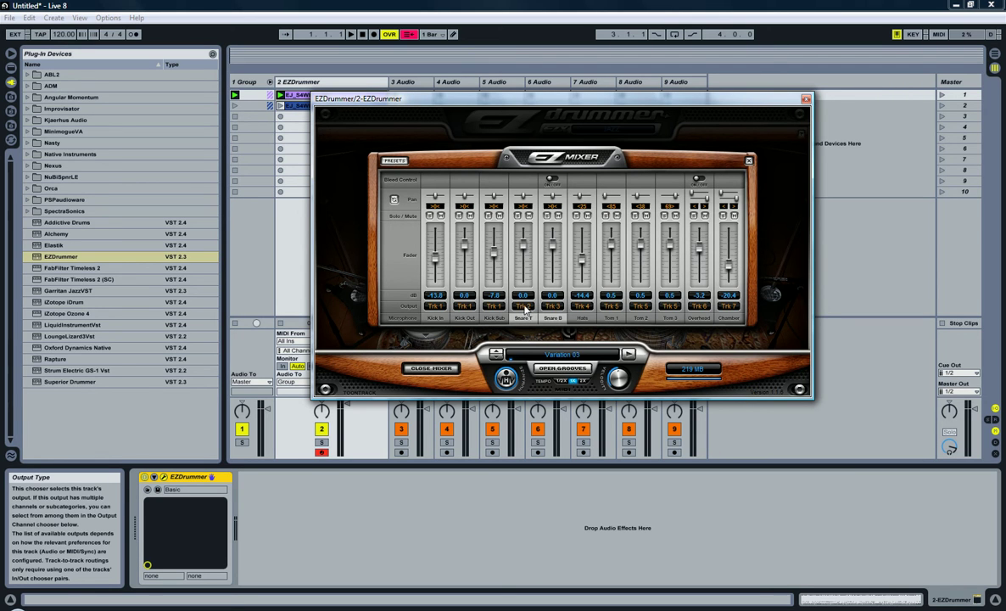
Step: Route the Kick In, Kick Out and Kick Sub channels to output Trk 2 in the EZDrummer mixer
left_click(434, 308)
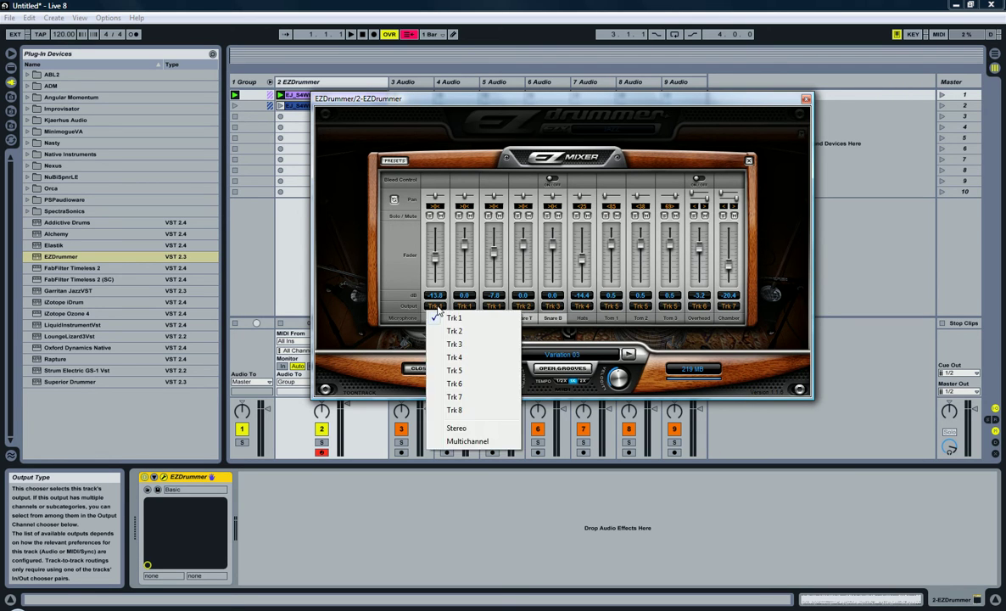
left_click(454, 331)
left_click(464, 308)
left_click(467, 331)
left_click(494, 306)
left_click(501, 331)
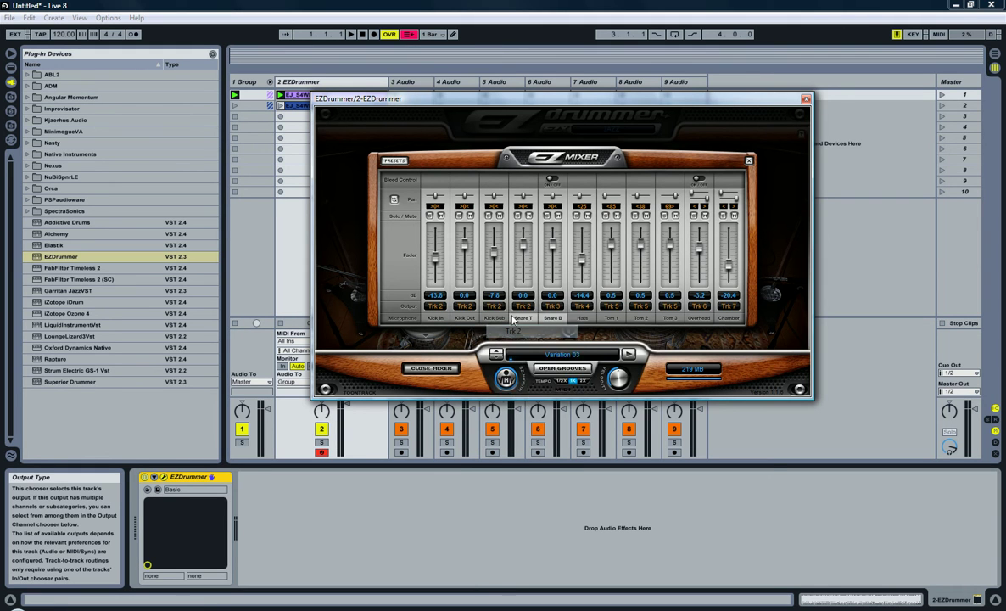
Step: Route the Snare T channel to output Trk 3, and close the mixer and the plug-in window
left_click(523, 307)
left_click(538, 344)
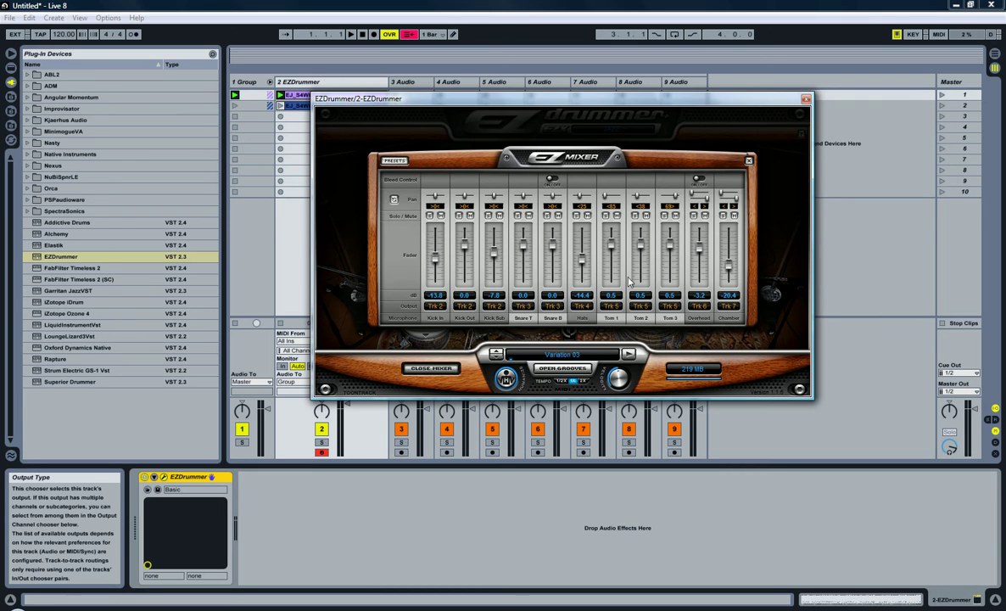
left_click(749, 161)
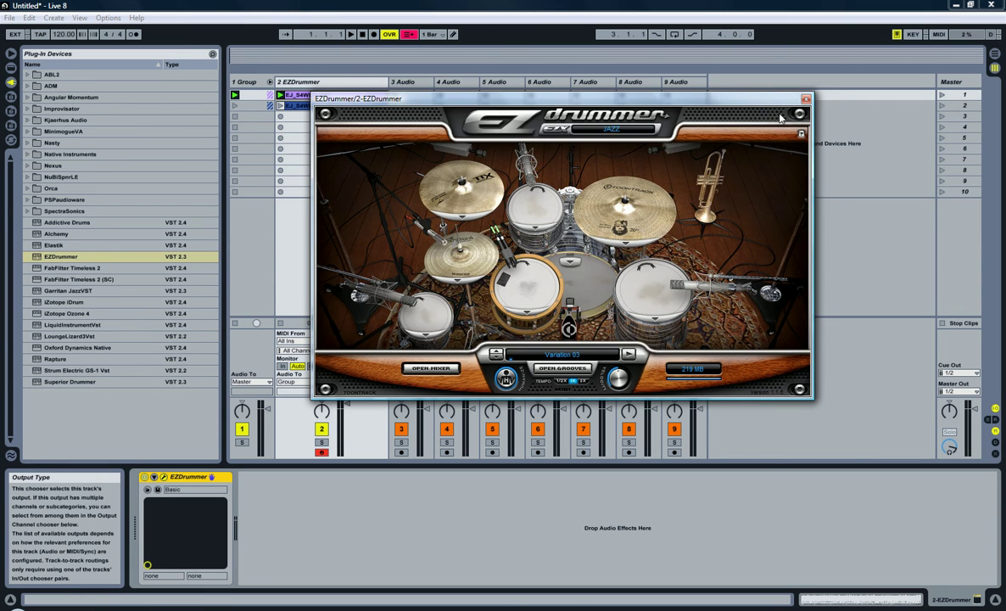
left_click(805, 99)
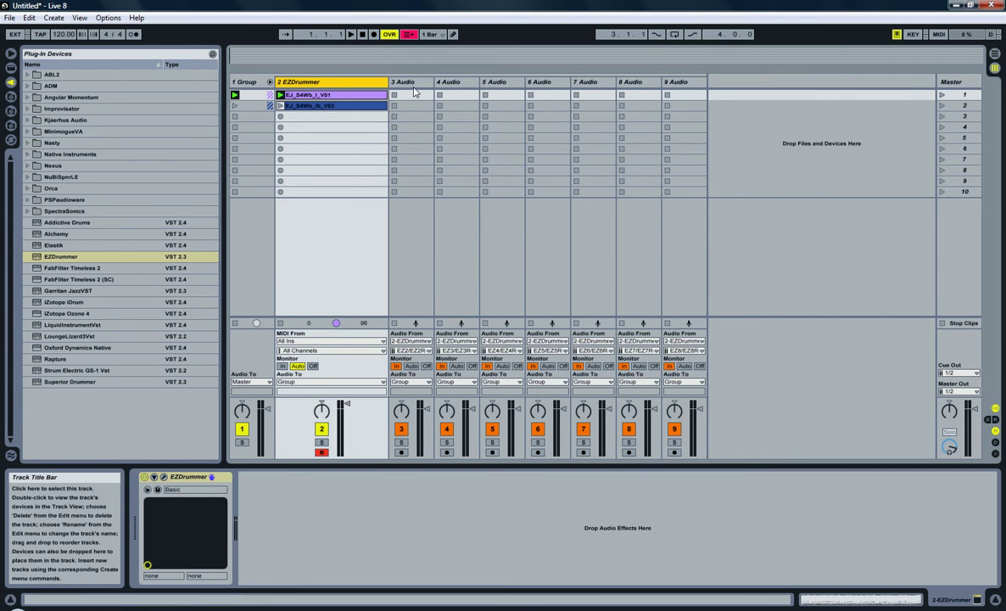
Step: Go through audio tracks 3 to 9 to examine their input routing and monitor settings
left_click(400, 218)
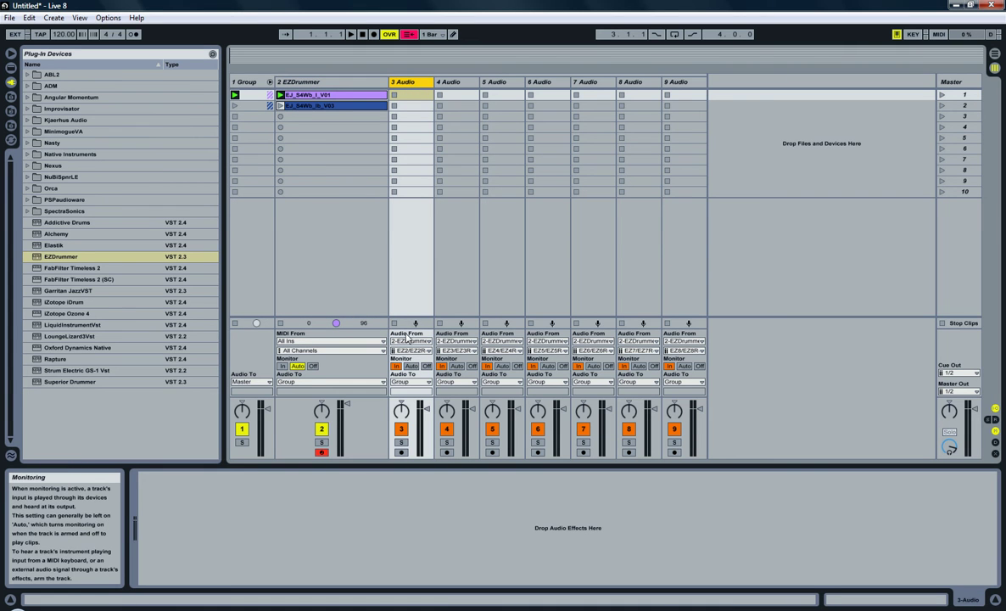
left_click(407, 294)
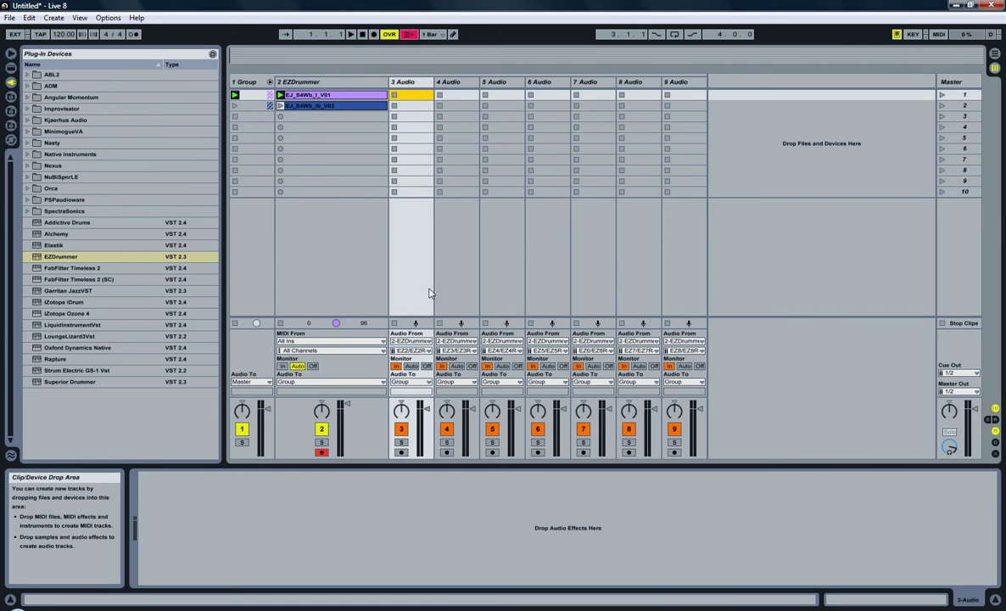
left_click(456, 278)
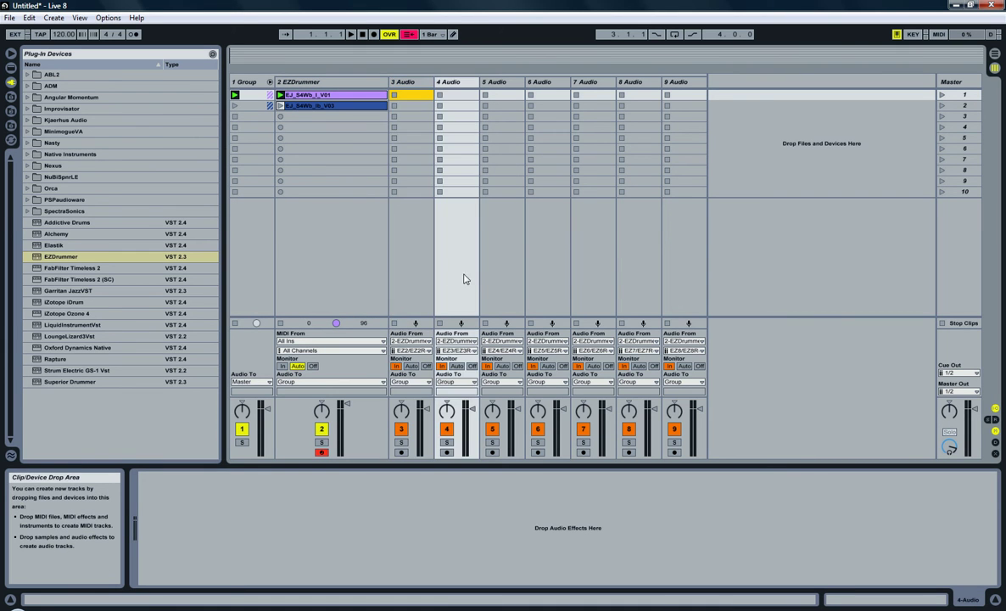
left_click(509, 279)
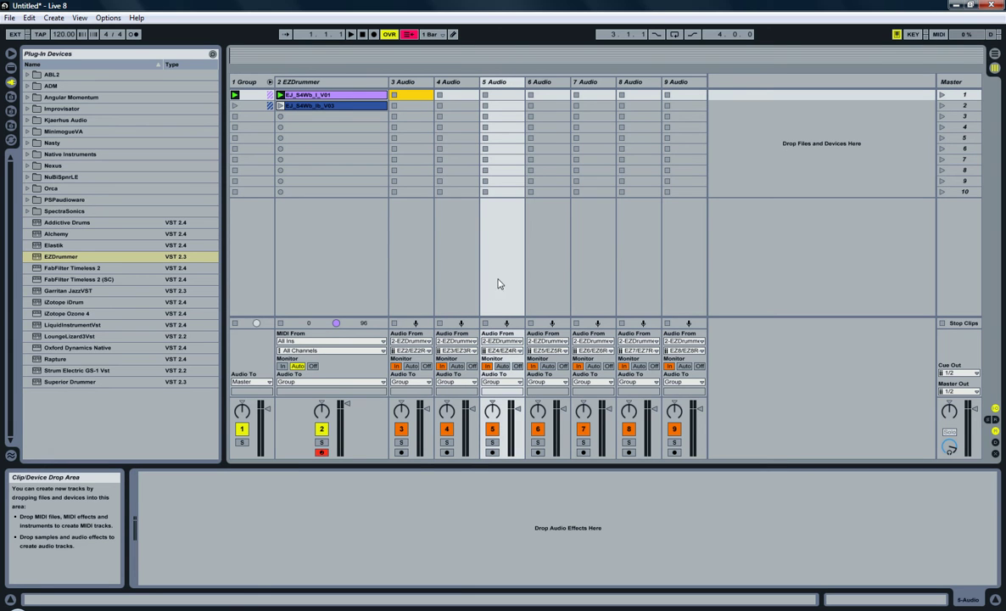
left_click(543, 280)
left_click(601, 276)
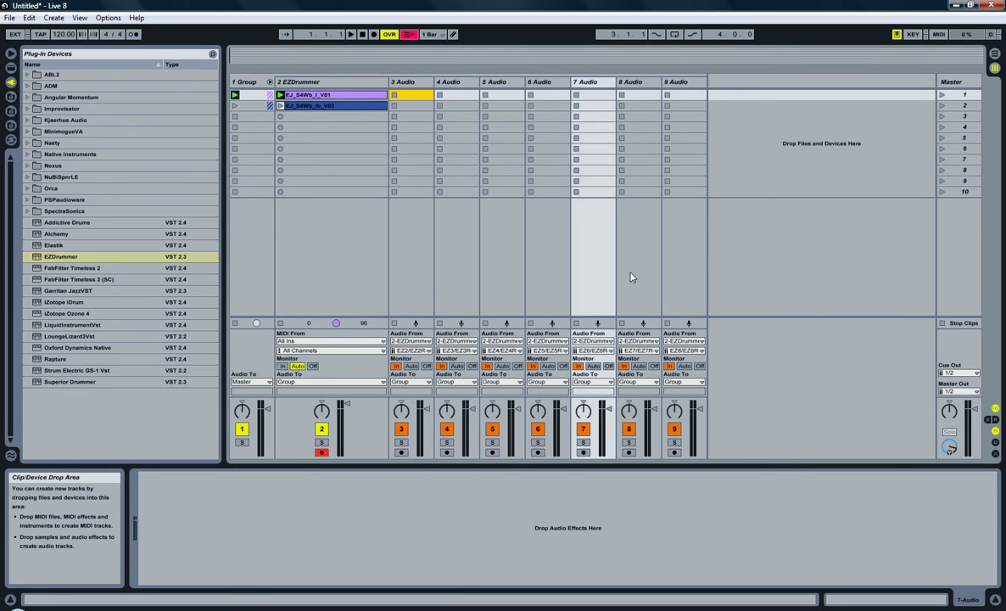
left_click(636, 288)
left_click(679, 293)
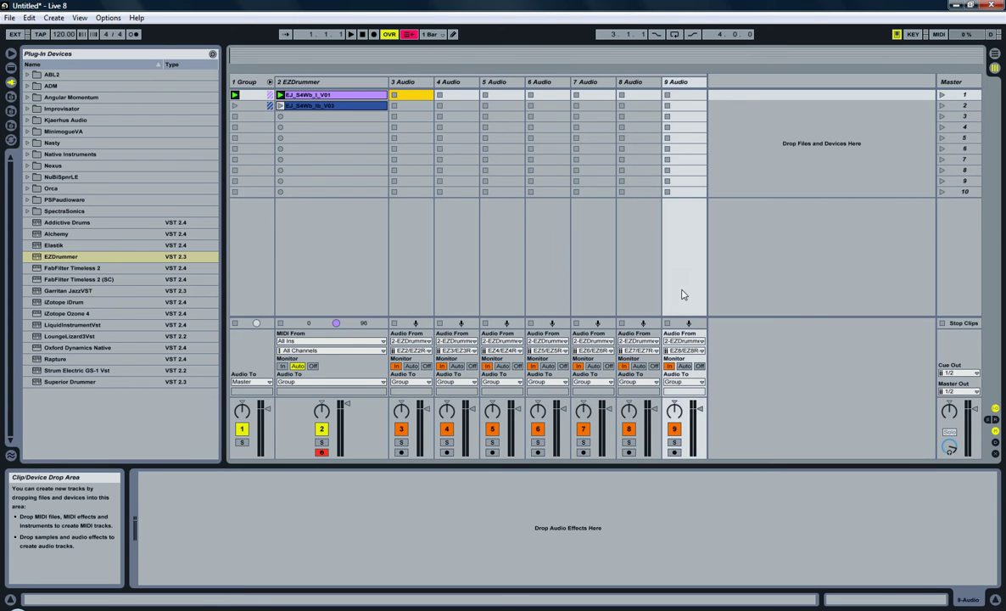
Step: Delete the 9 Audio track and lower the EZDrummer track's volume to about -0.2 dB
left_click(681, 83)
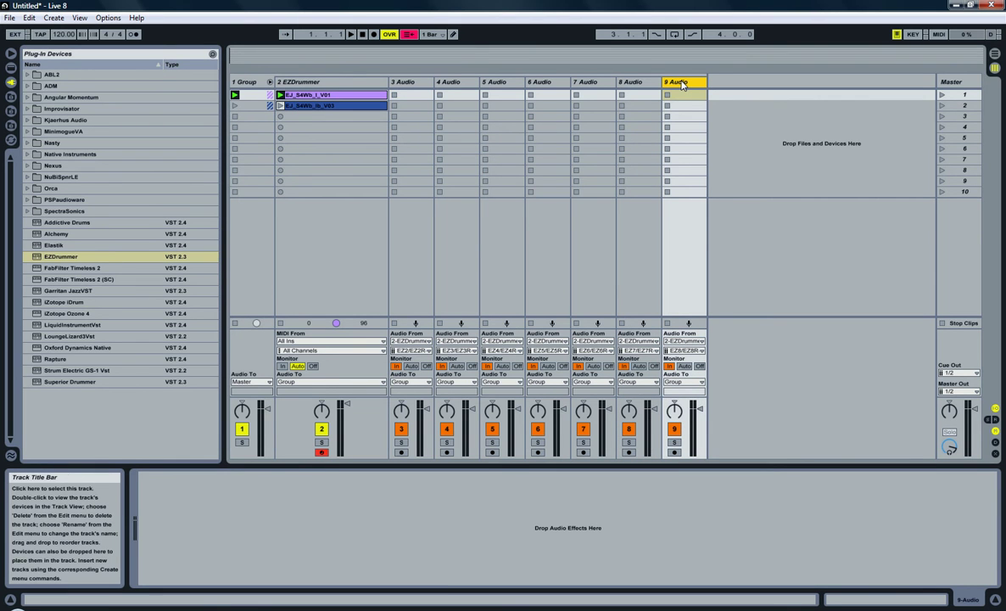
key("Delete")
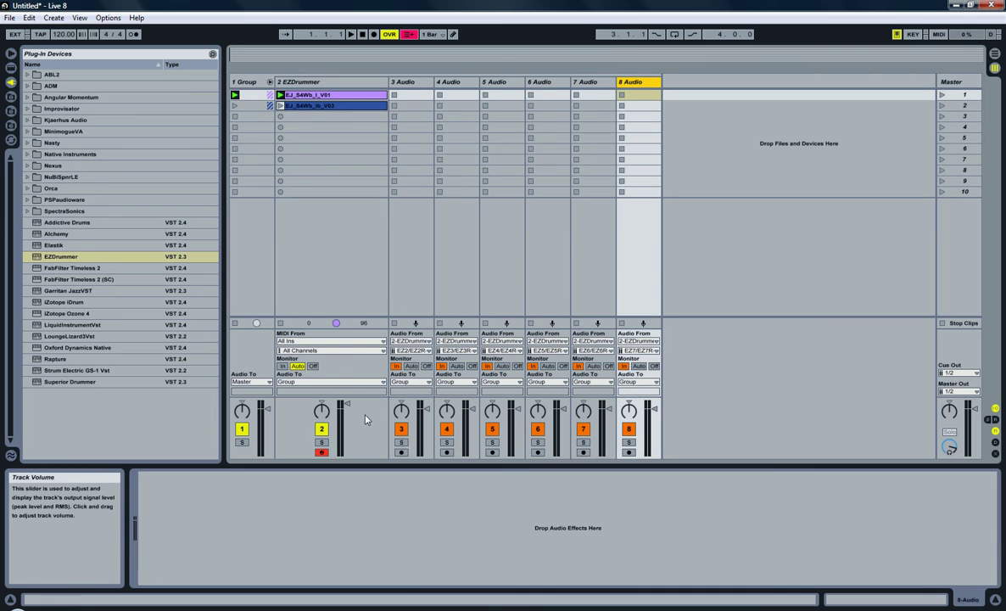
mouse_move(347, 405)
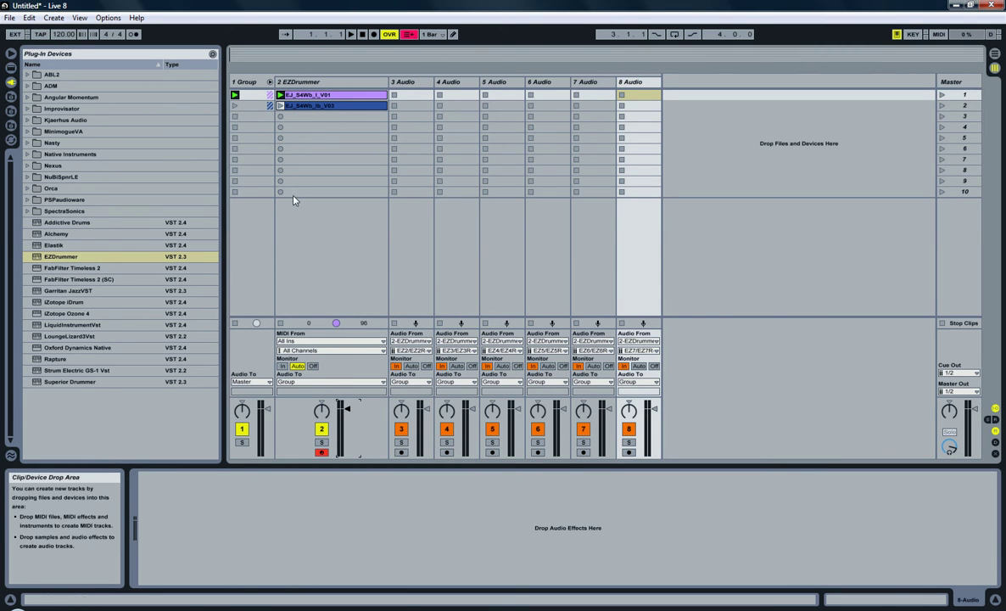
left_click(281, 169)
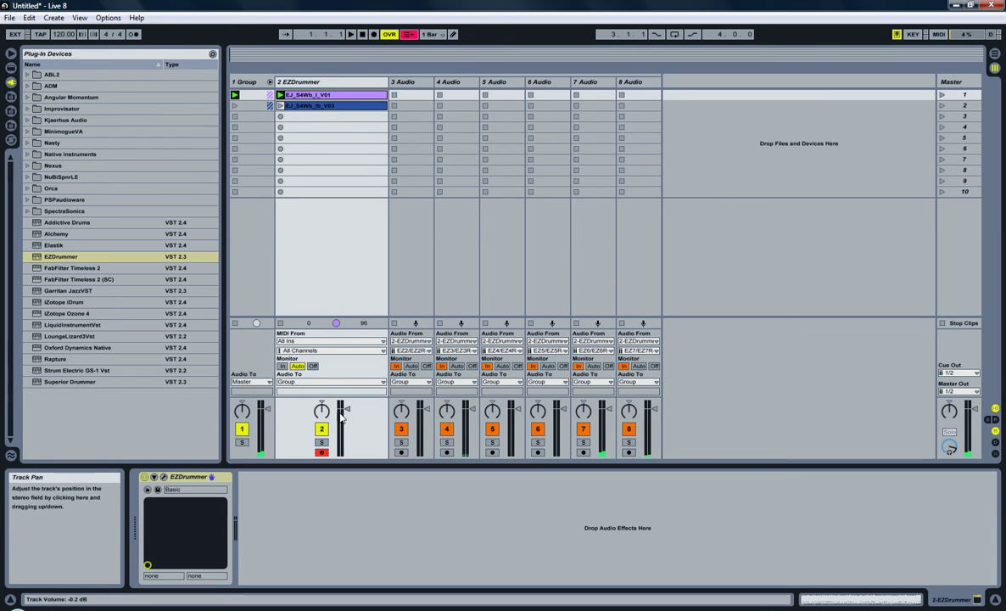
Step: Step through audio tracks 3 to 8 to review the separate EZDrummer outputs they receive
left_click(410, 257)
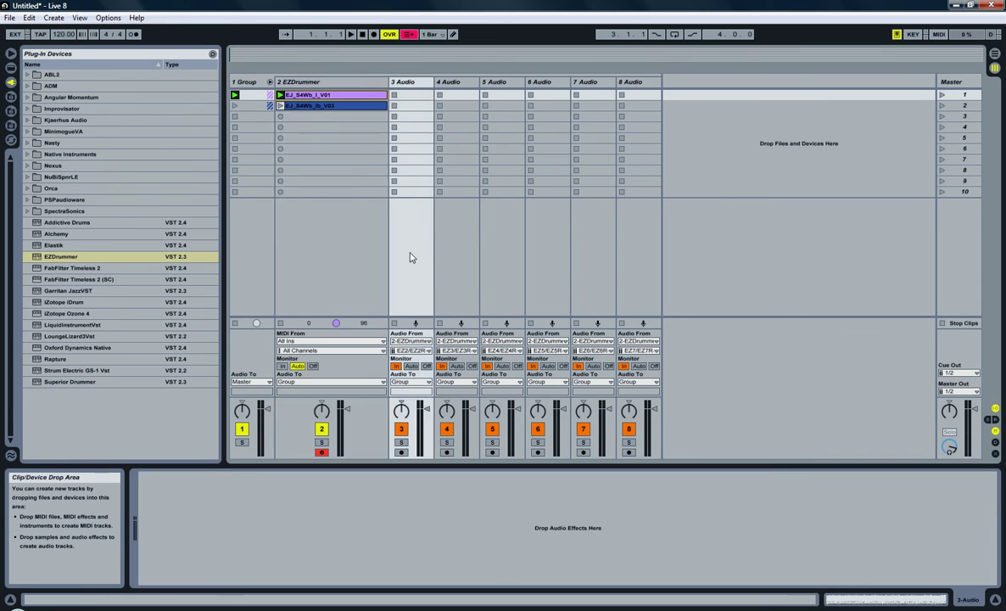
left_click(456, 258)
left_click(424, 265)
left_click(452, 264)
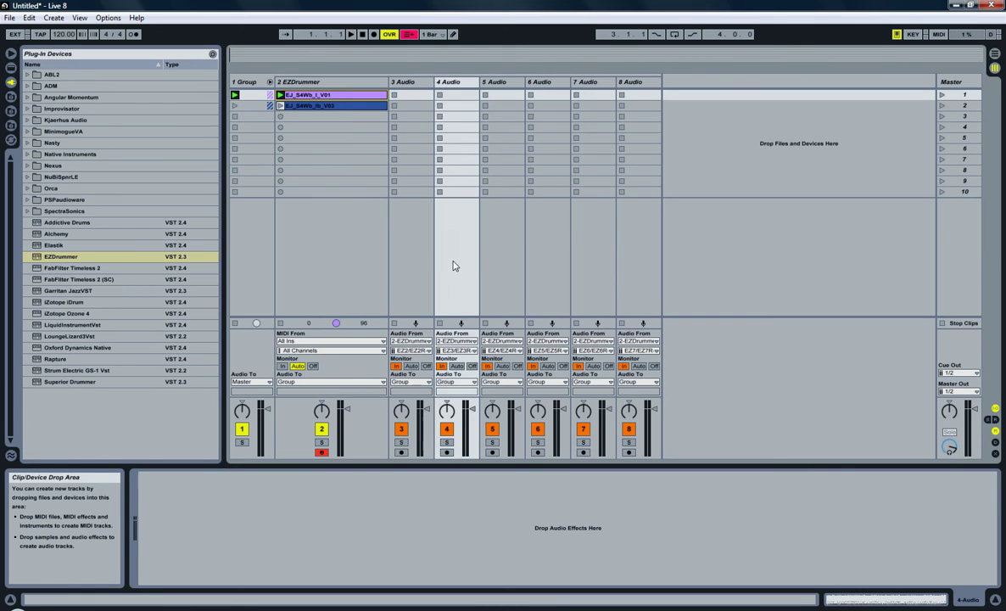
left_click(508, 265)
left_click(547, 268)
left_click(593, 270)
left_click(632, 276)
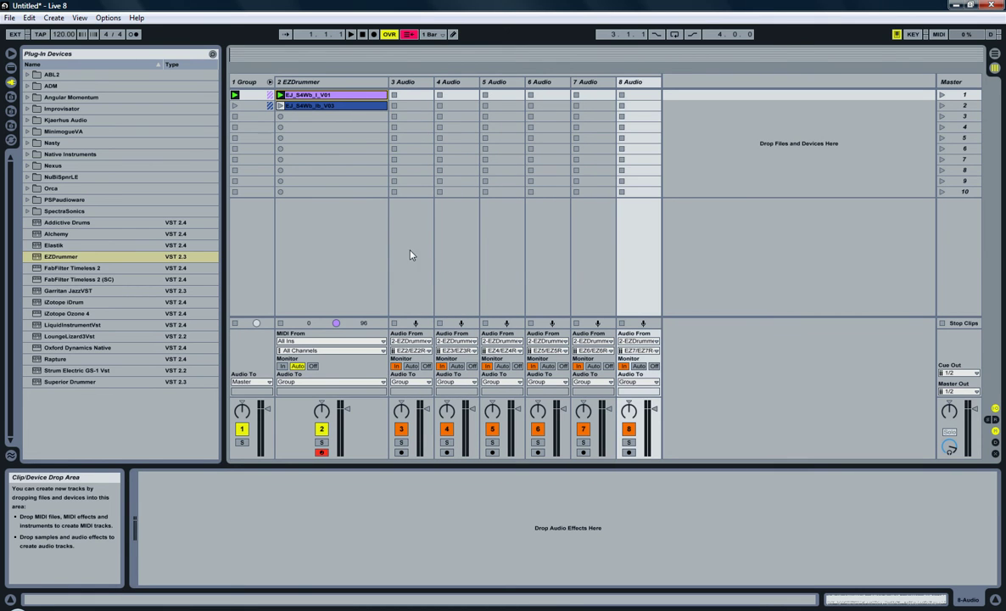
Step: Create a MIDI clip in the third slot of the EZDrummer track, record three C1 notes into it, and stop playback
left_click(292, 81)
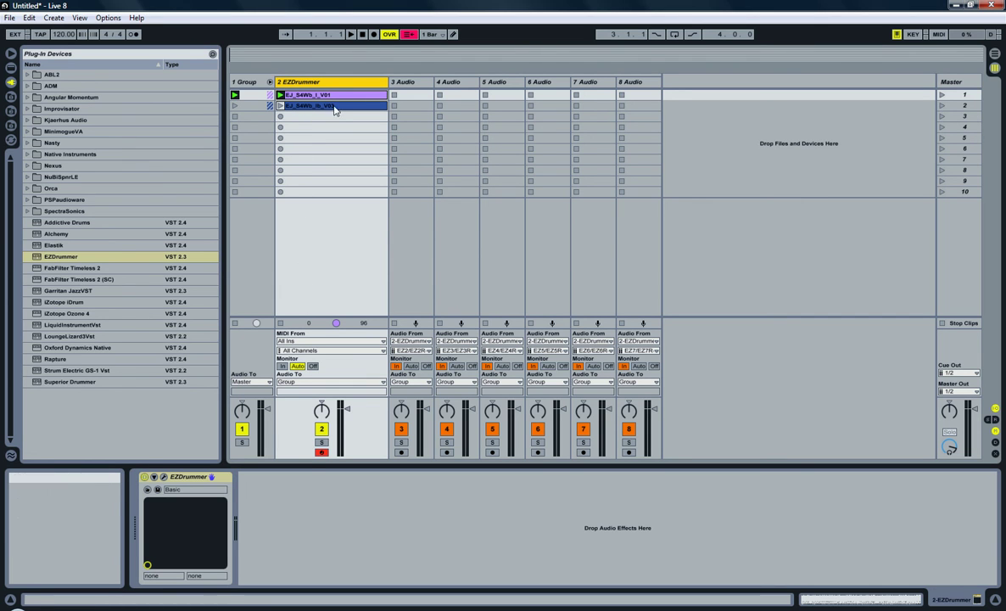
left_click(289, 117)
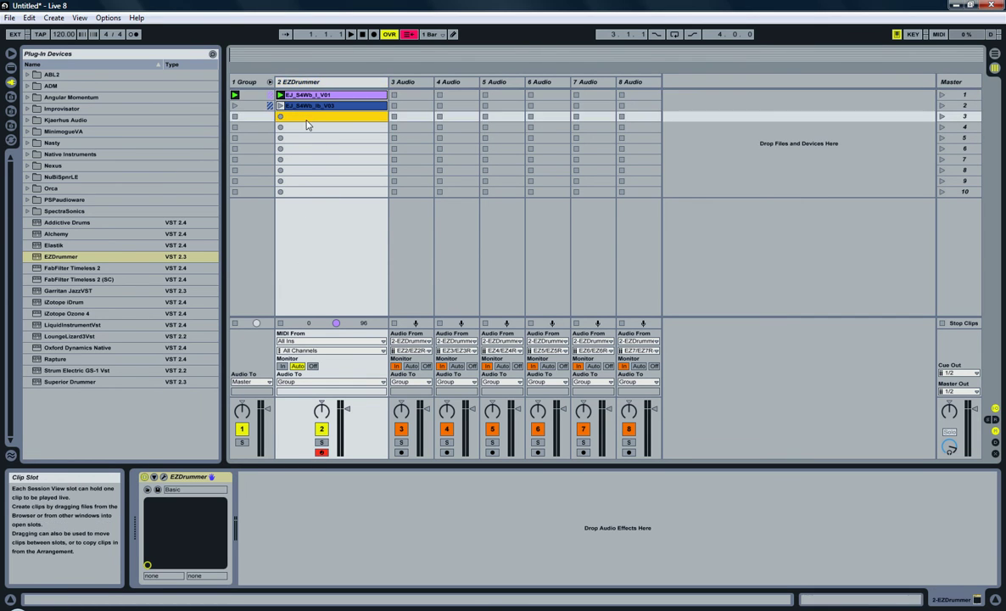
double_click(299, 120)
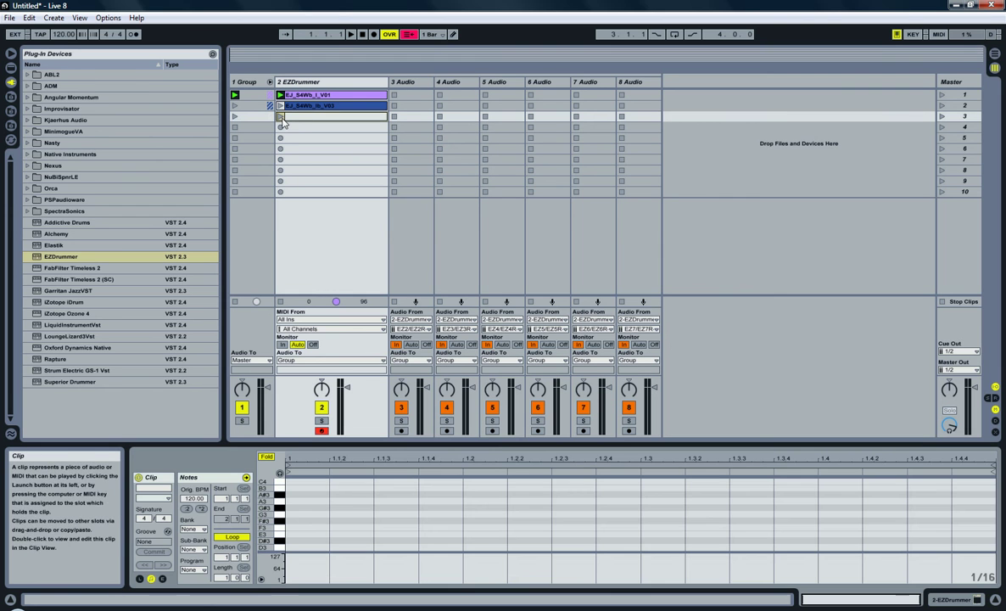
left_click(281, 117)
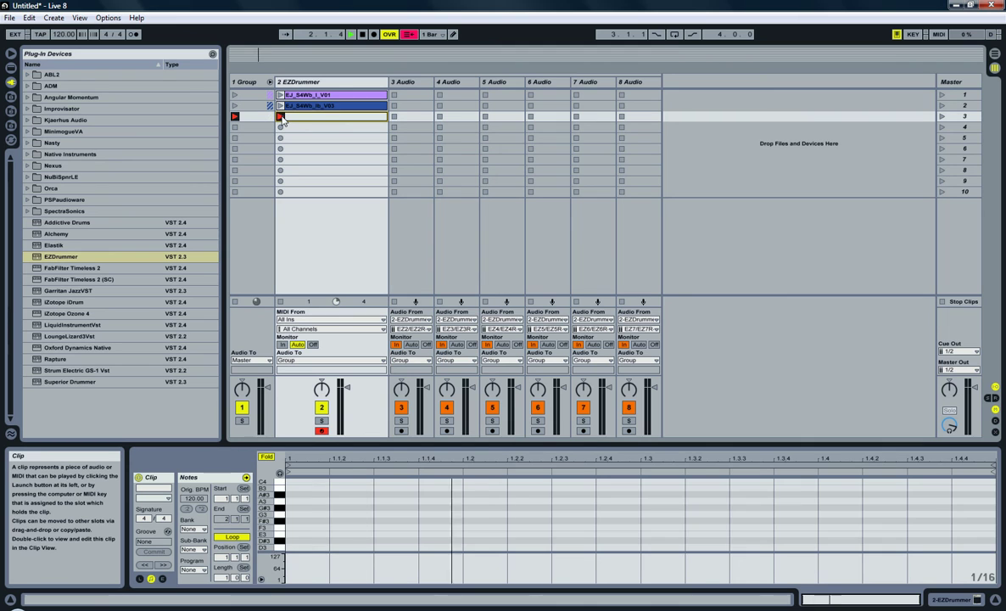
key("a")
key("a")
key("a")
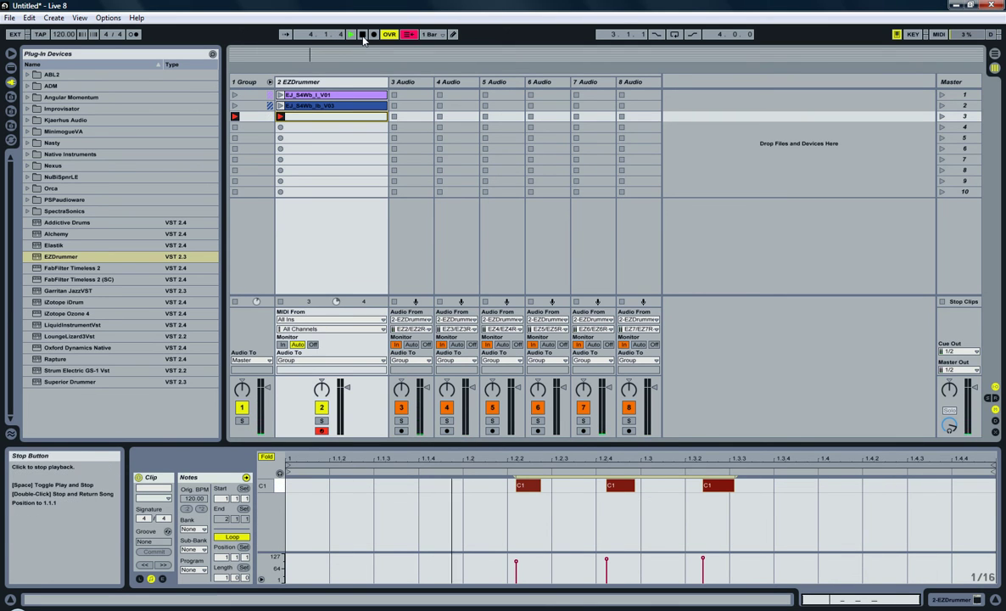
left_click(363, 35)
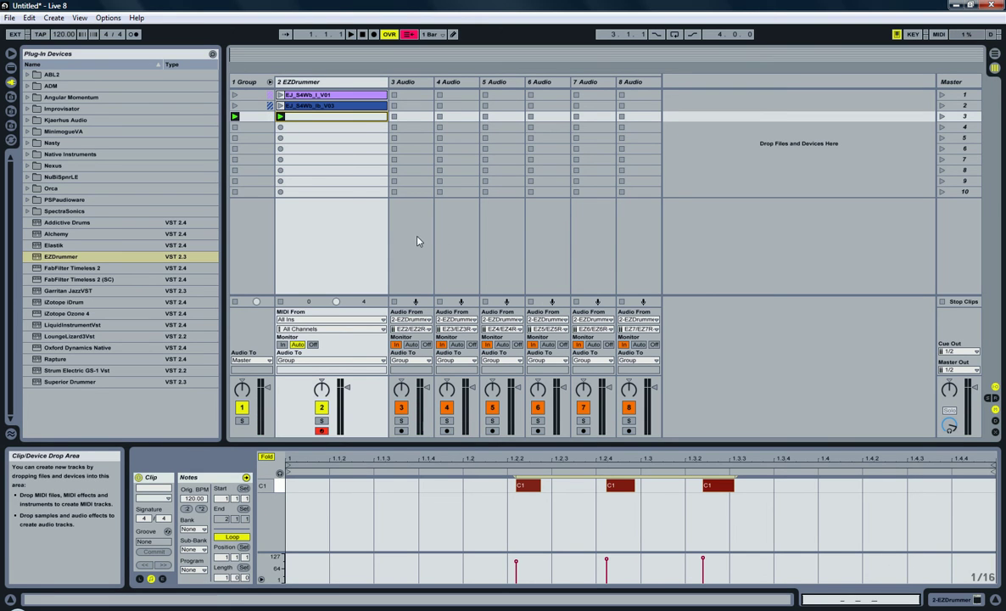
Step: Delete the recorded MIDI clip from the third slot of the EZDrummer track
left_click_drag(414, 229, 364, 234)
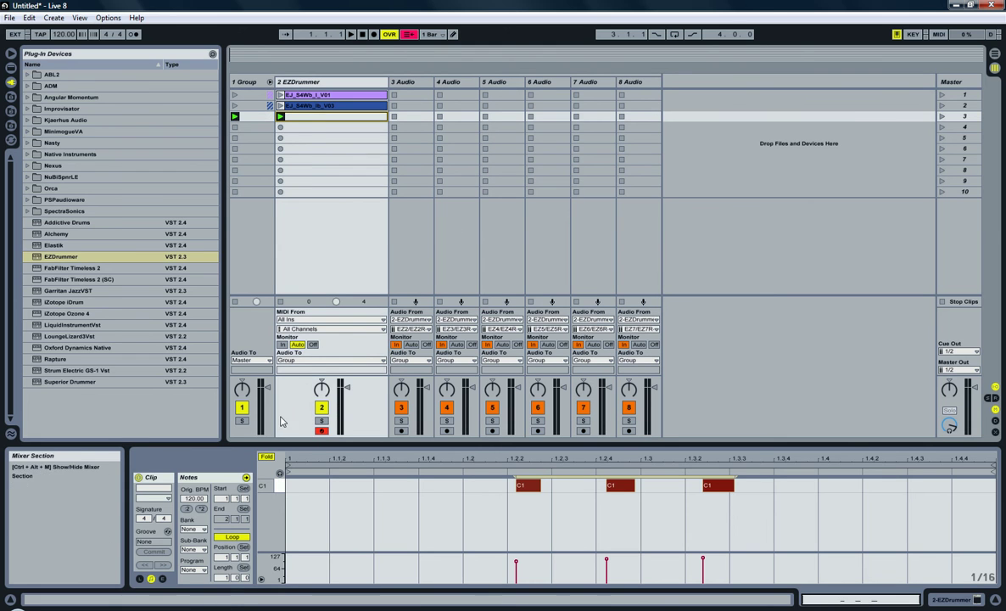
right_click(308, 123)
key("Escape")
key("Delete")
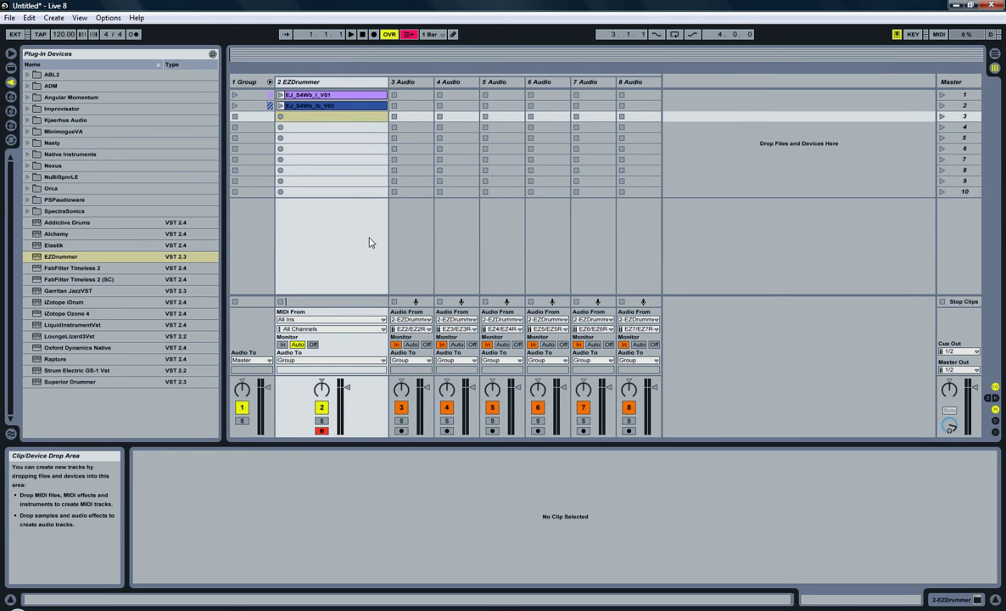
Step: Widen the group track and rename it "EZDrummer Jazz Kit"
left_click(243, 82)
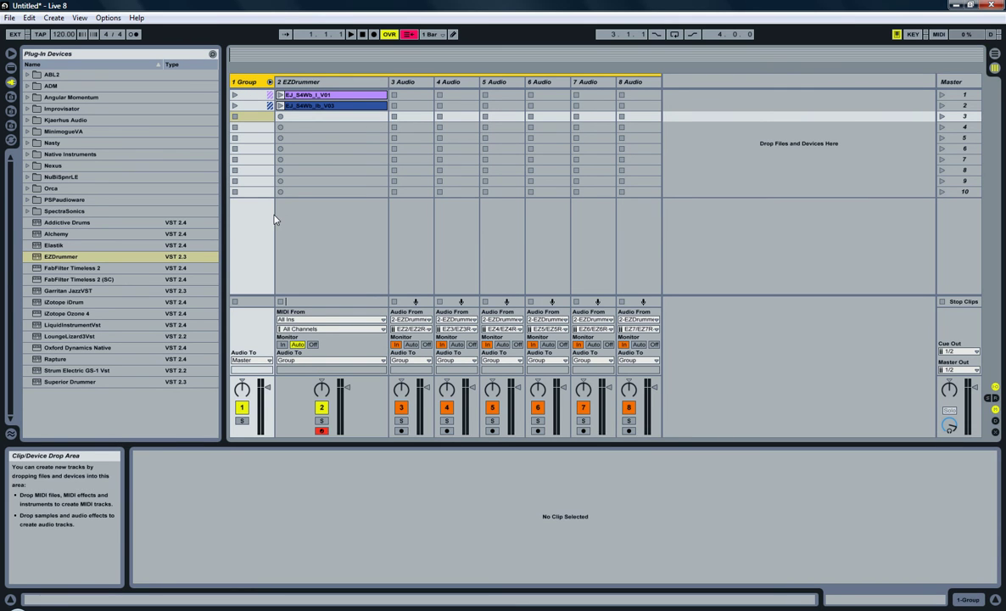
left_click_drag(274, 82, 308, 82)
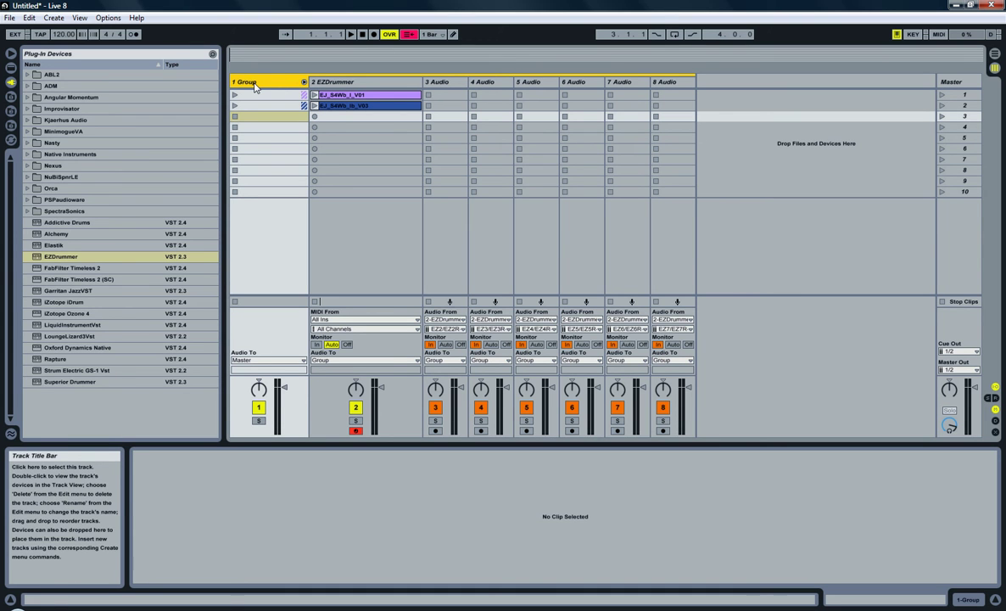
key("ctrl+r")
type("EZDrummer Jazz Kit")
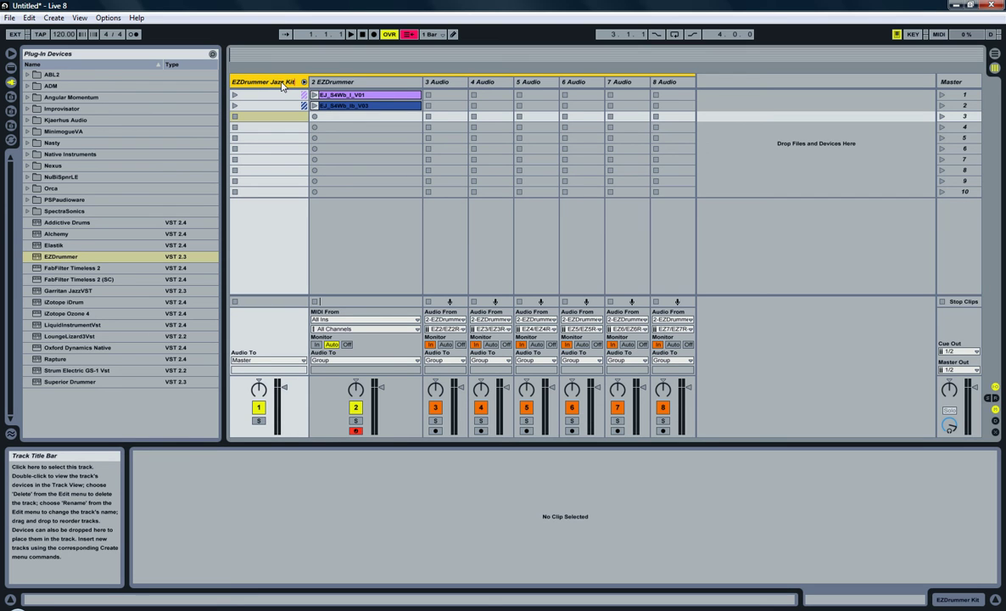
Step: Rename the EZDrummer MIDI track as "EZDrummer Channels"
left_click(327, 83)
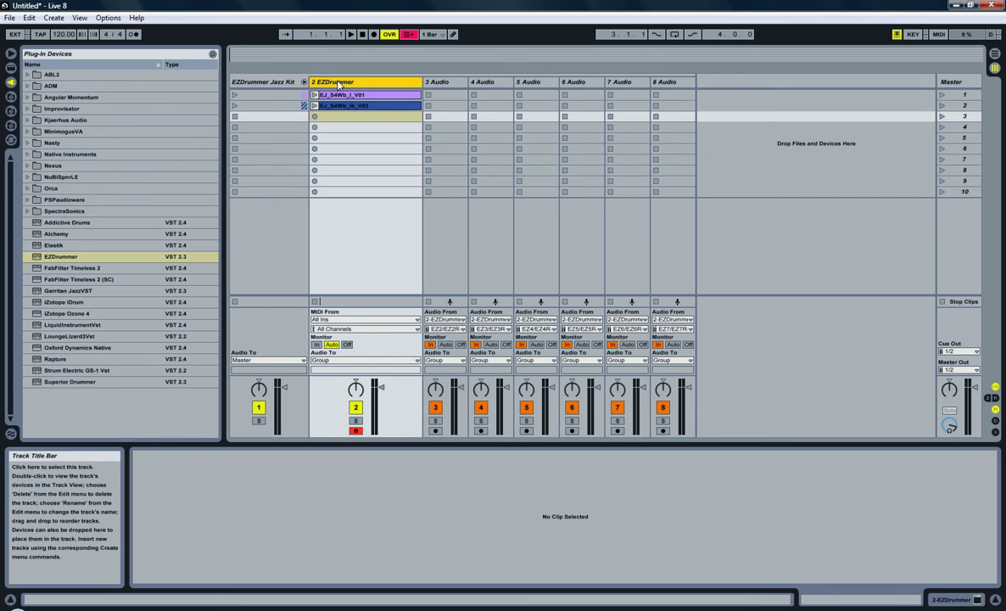
key("ctrl+r")
left_click(347, 83)
key("Return")
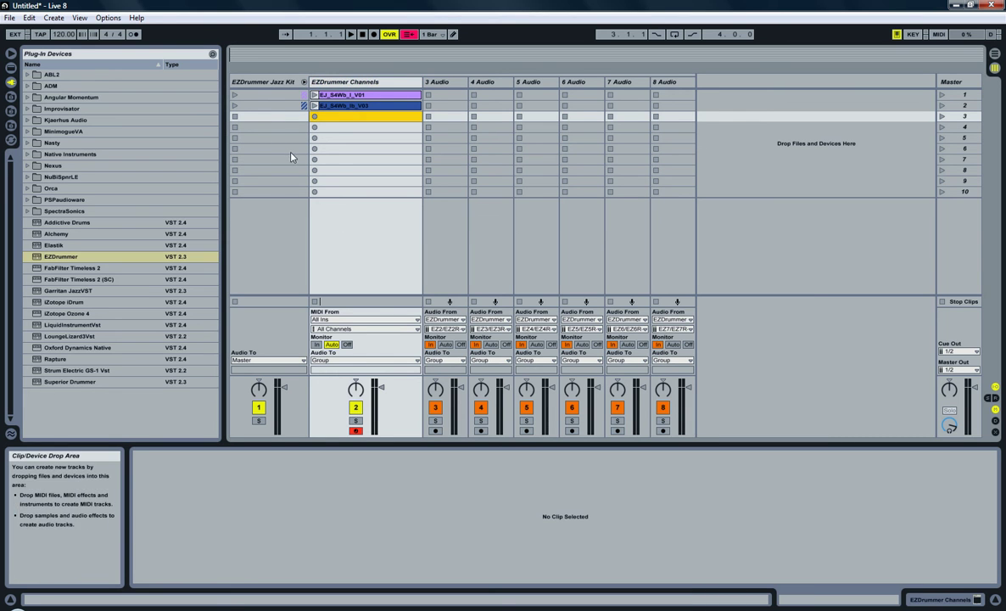
Step: Rename the six audio tracks in order as Kick, Snare, HiHat, Toms, OHead and Ambiance
left_click(269, 82)
left_click(441, 82)
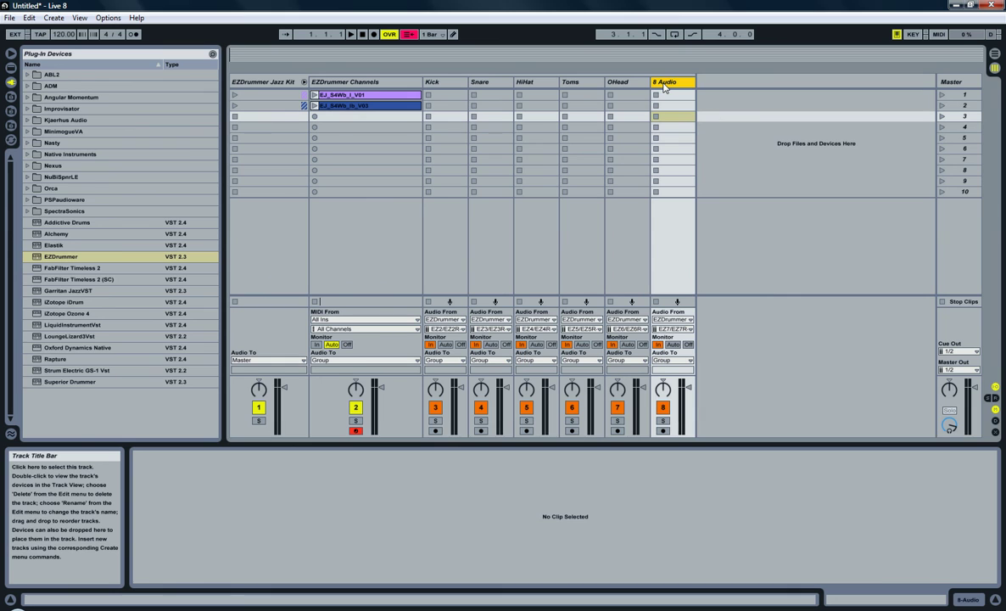
key("ctrl+r")
type("Ambiance")
key("Return")
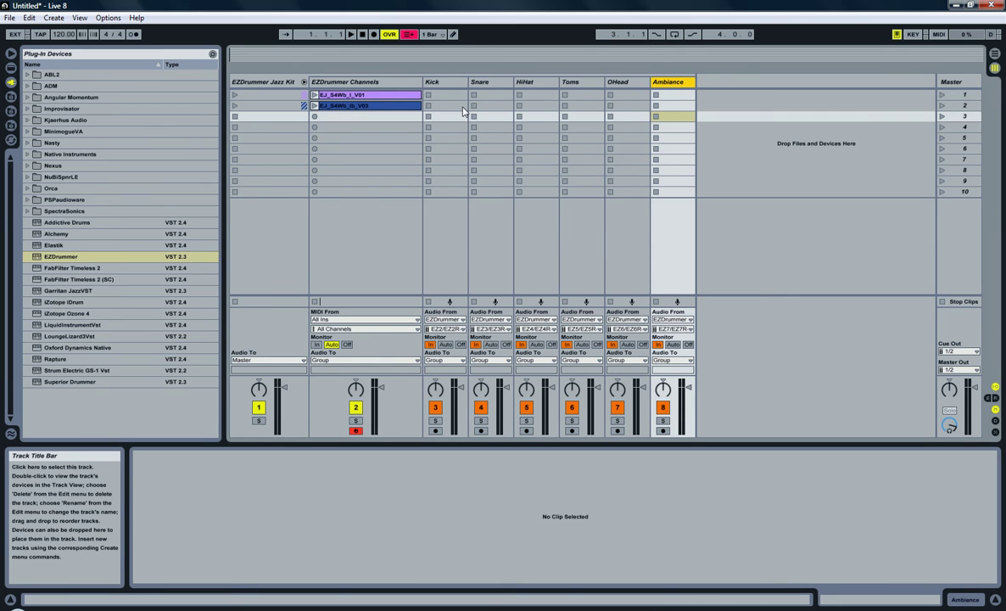
Step: Expand the DrumRack folder inside the Library's Muzak folder to view its stored Live Sets
left_click(364, 116)
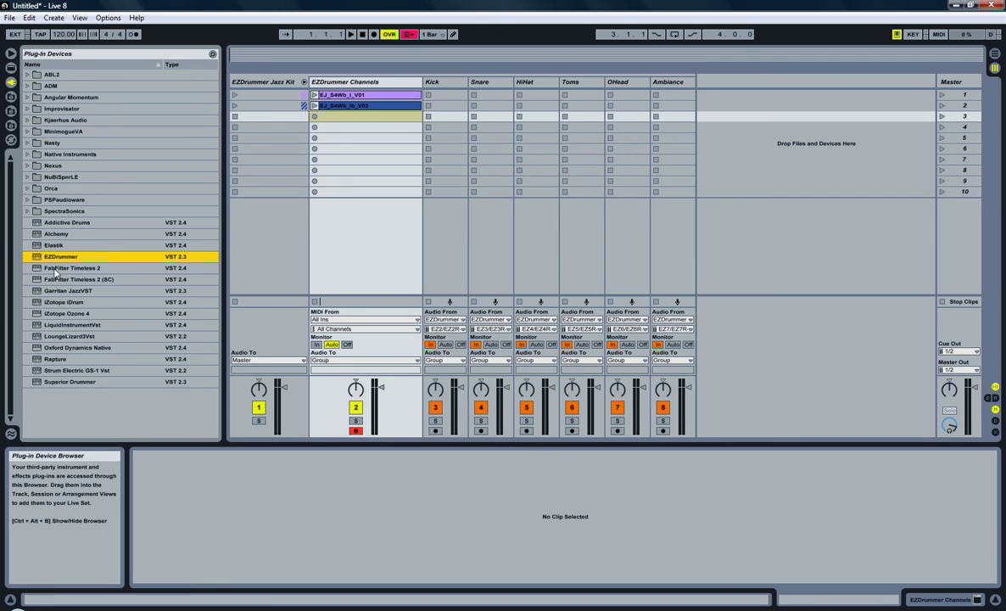
left_click(10, 96)
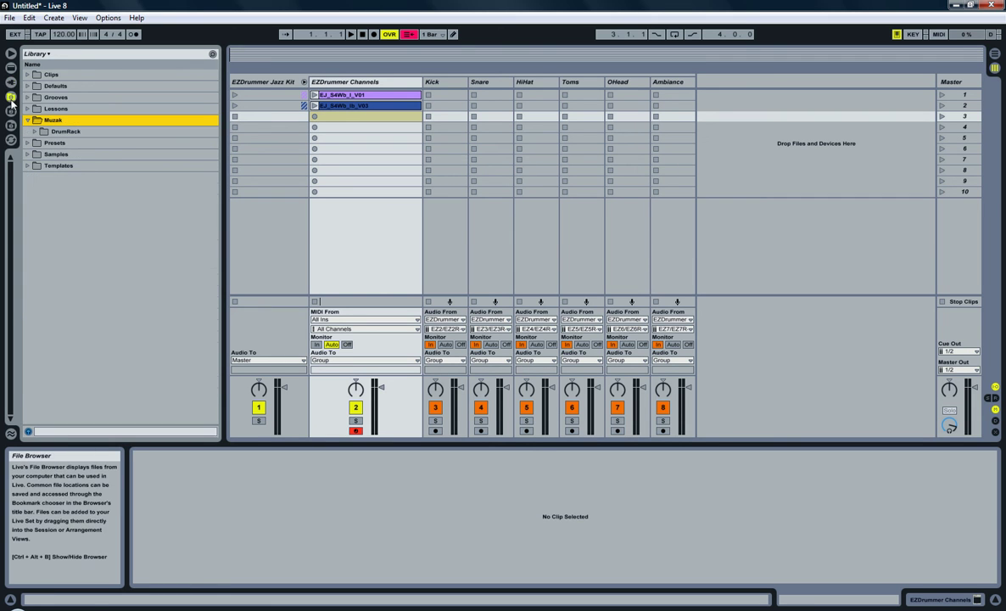
left_click(37, 132)
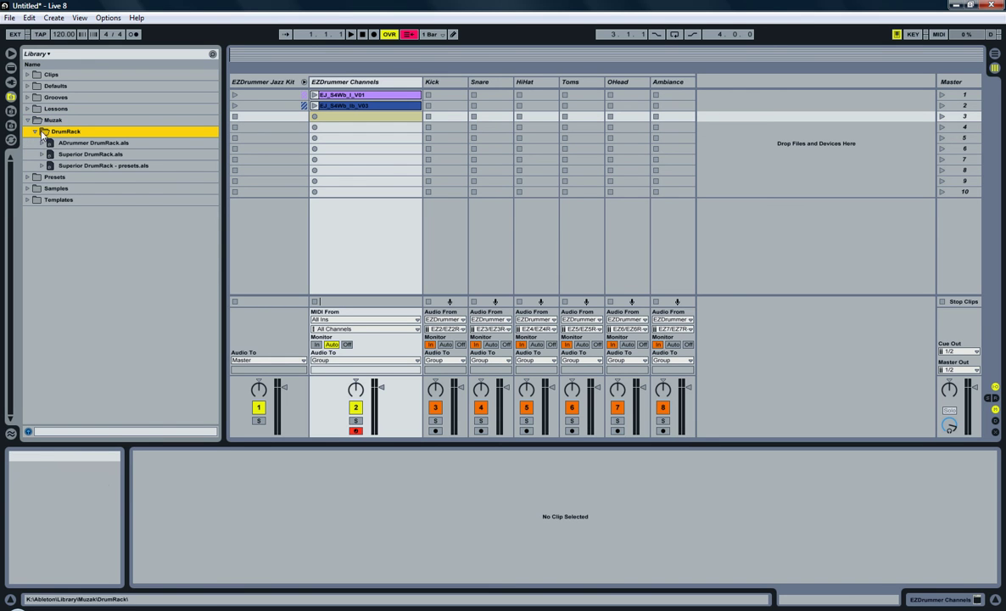
Step: Start saving the Live Set under a new name and browse to the Ableton Projects folder on ExternalBox (K:)
left_click(9, 17)
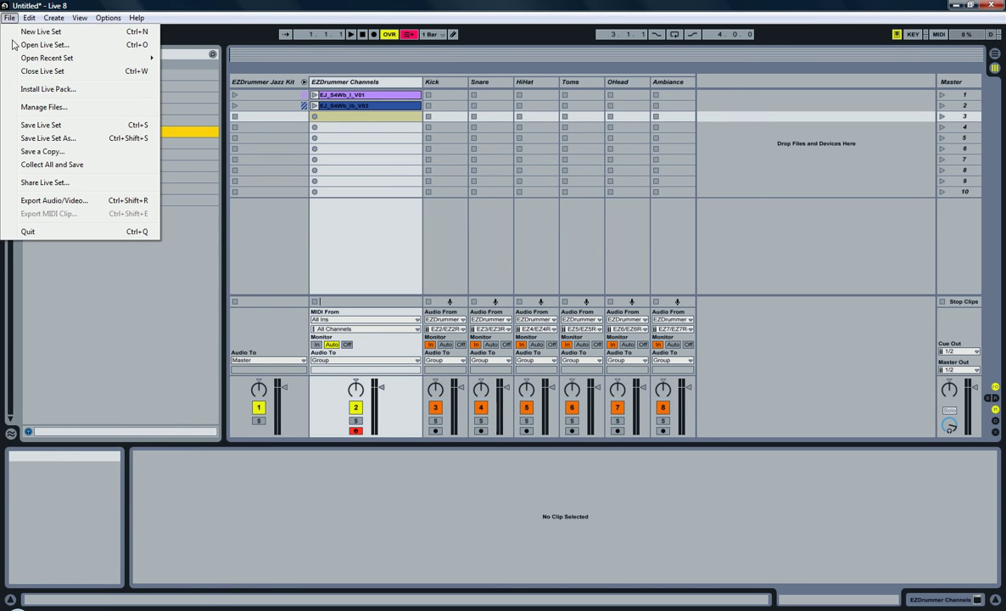
left_click(48, 138)
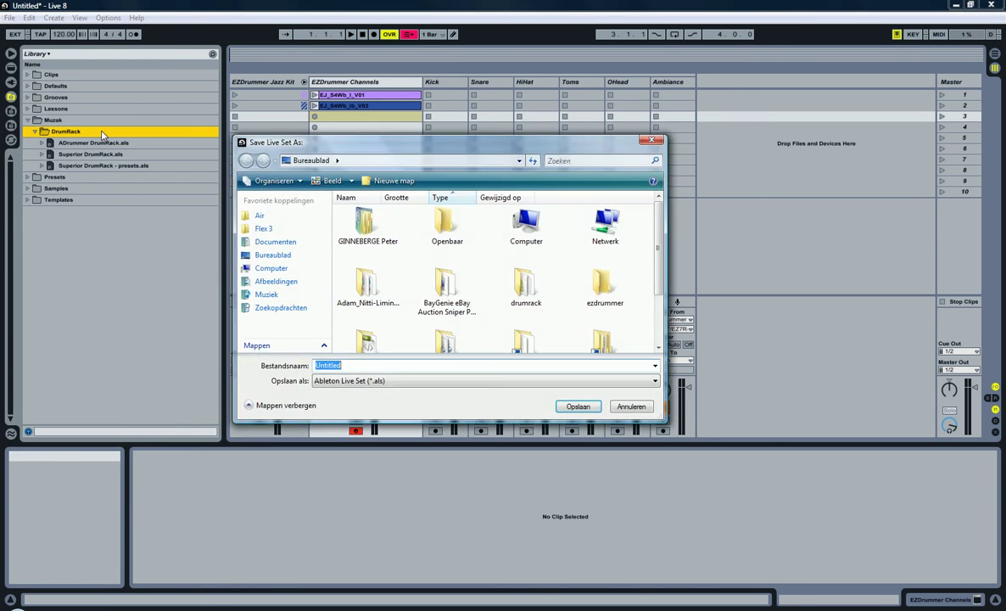
double_click(508, 221)
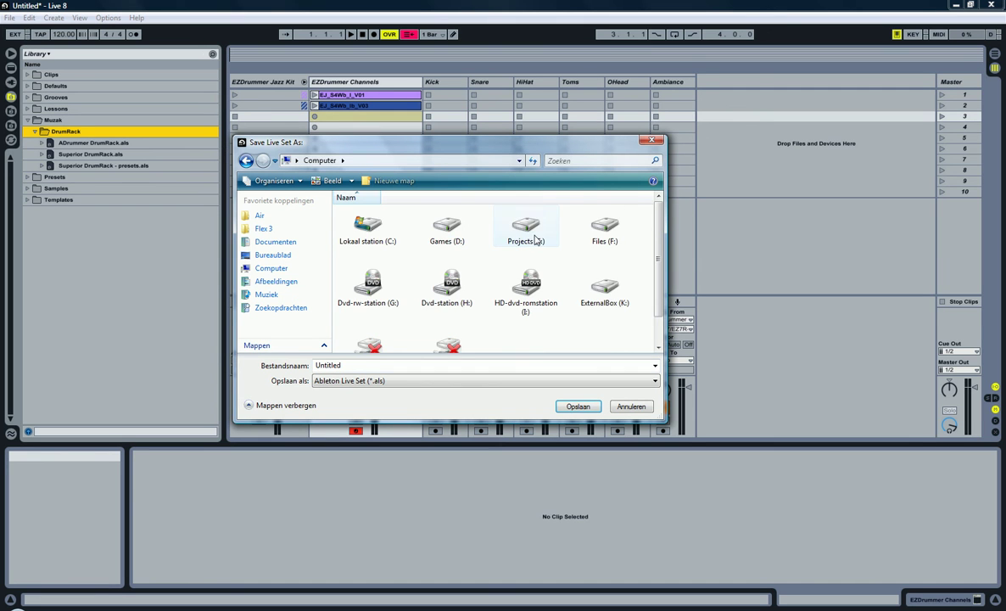
double_click(606, 287)
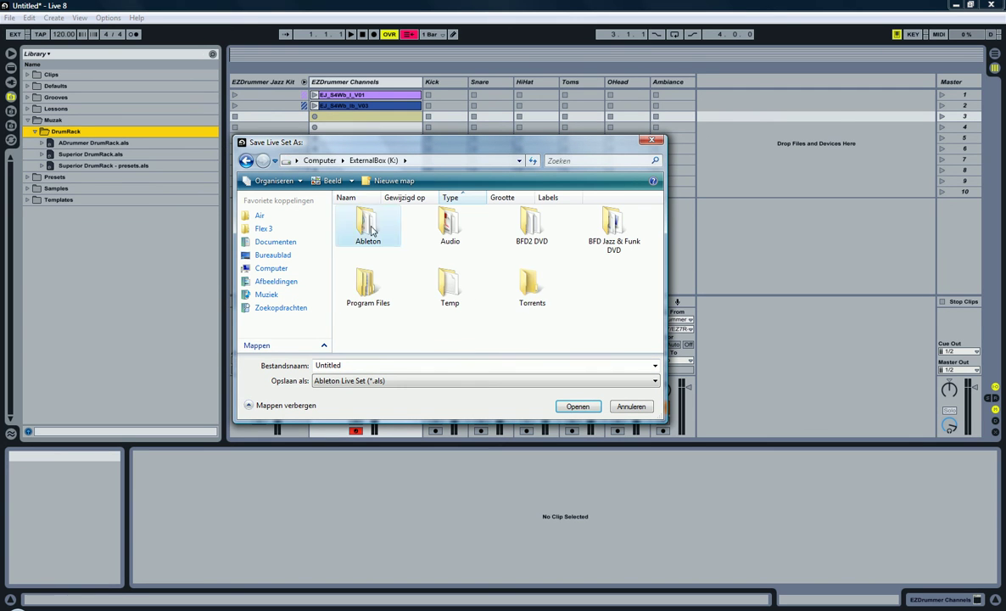
double_click(368, 225)
double_click(532, 229)
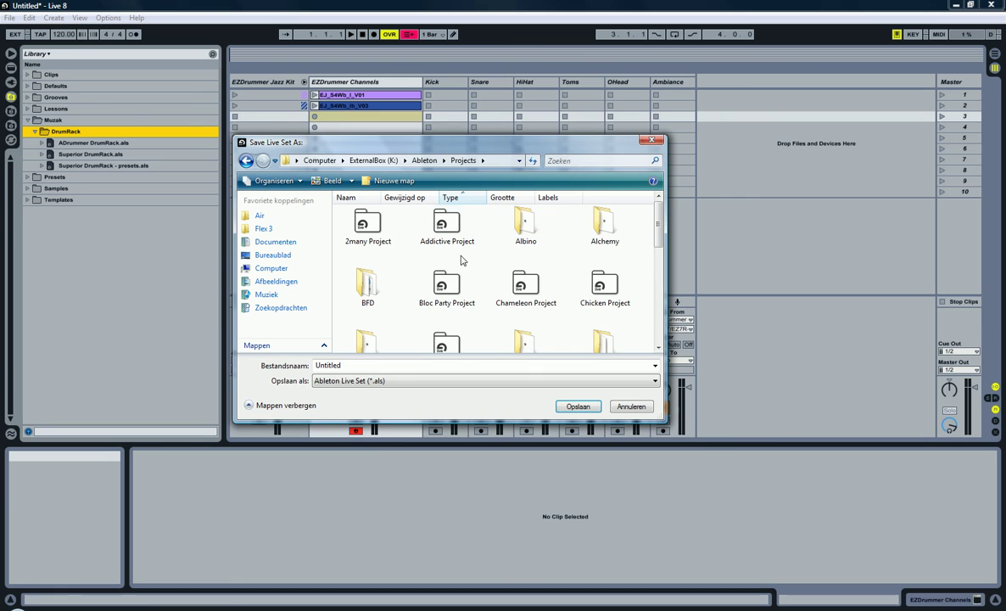
scroll(477, 254, "down", 5)
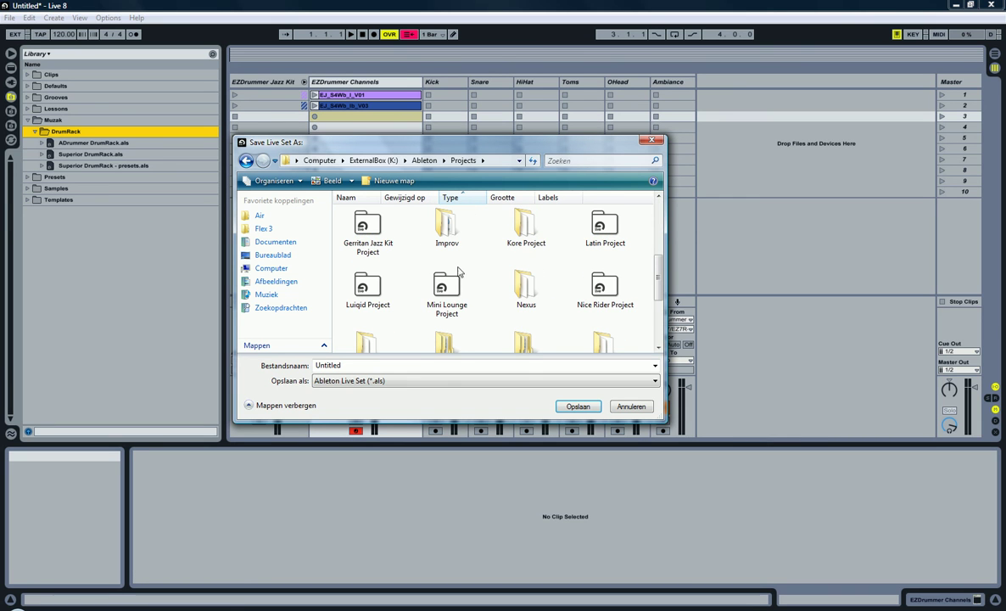
scroll(404, 251, "up", 2)
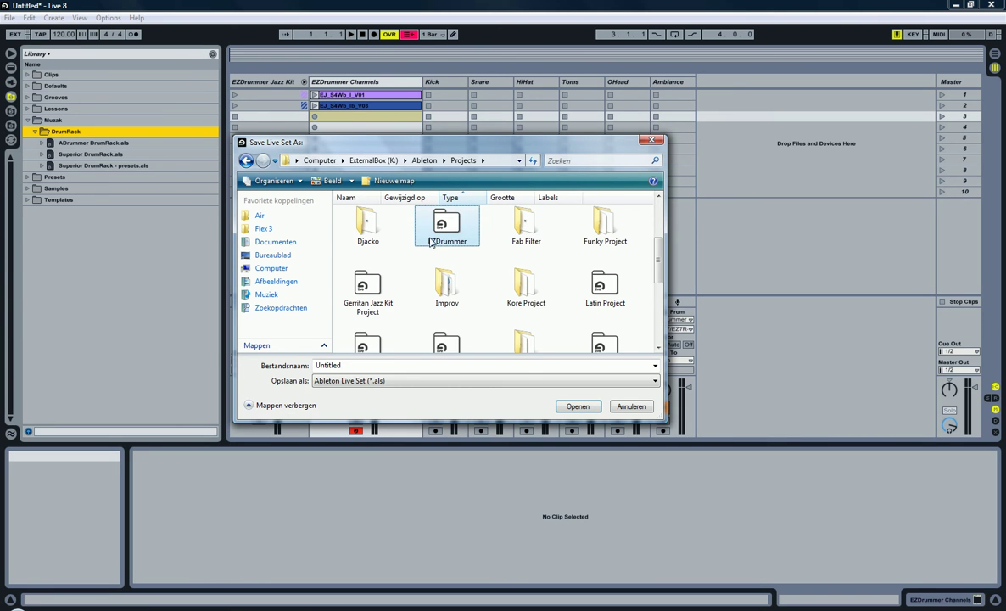
Step: Save the Live Set in the EZDrummer project folder as "EZDrummer - Jazz Kit"
double_click(447, 223)
left_click(456, 222)
double_click(379, 365)
left_click(380, 367)
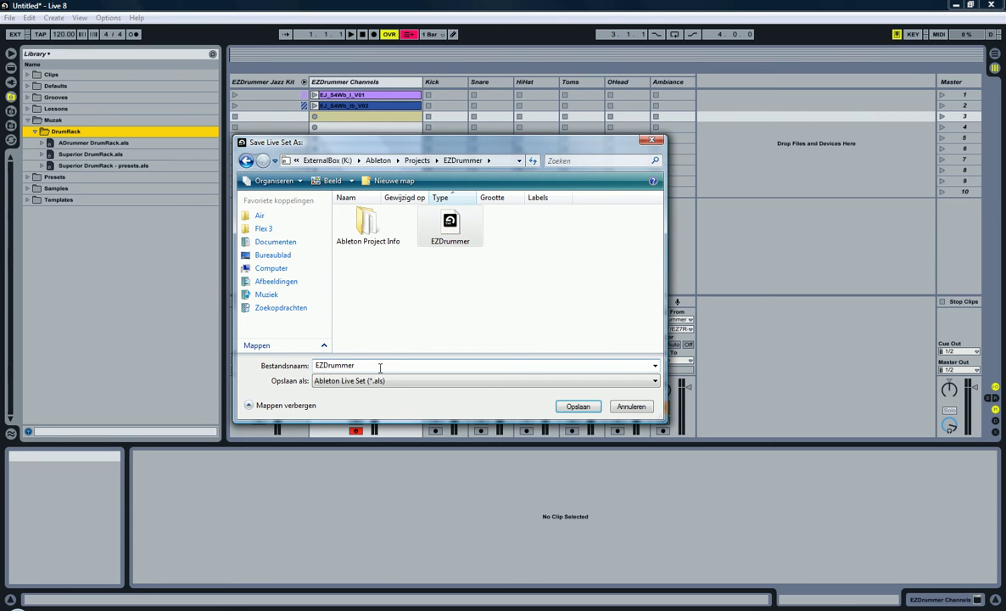
type("- Jazz Kit")
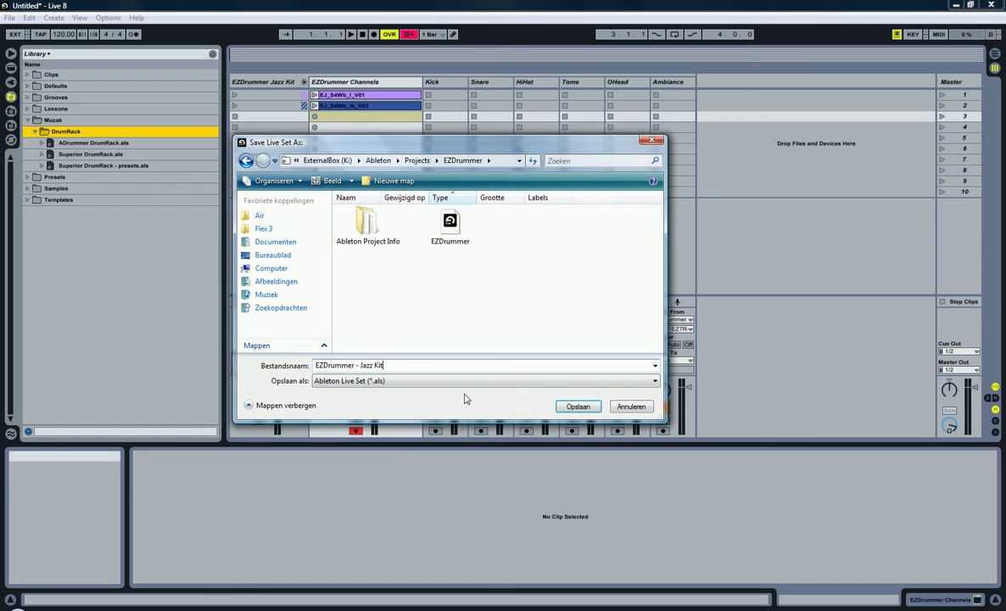
left_click(578, 406)
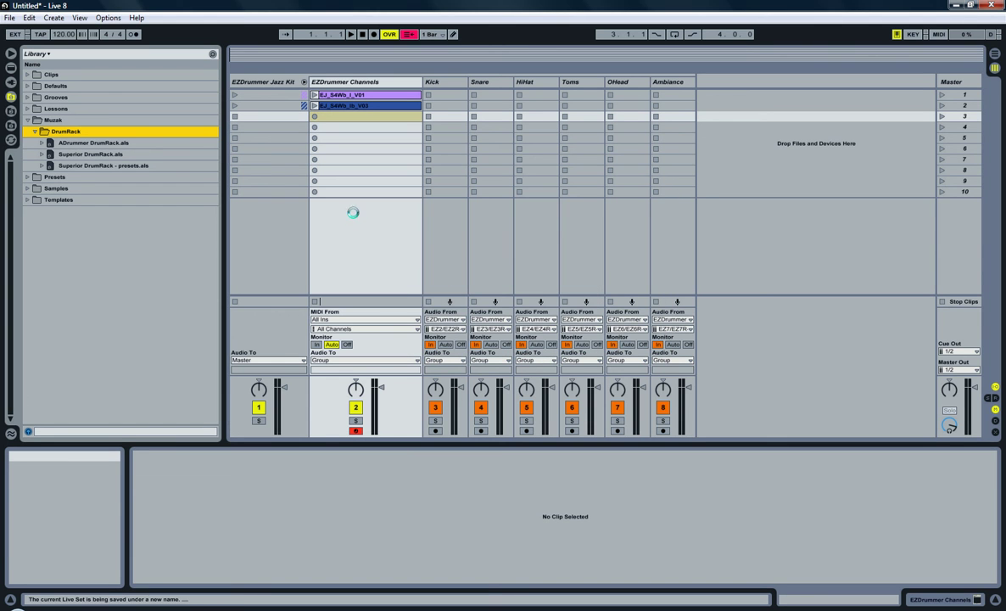
Step: Close the Library's Muzak folder and check for the saved EZDrummer - Jazz Kit set in the EZDrummer project folder
left_click(68, 166)
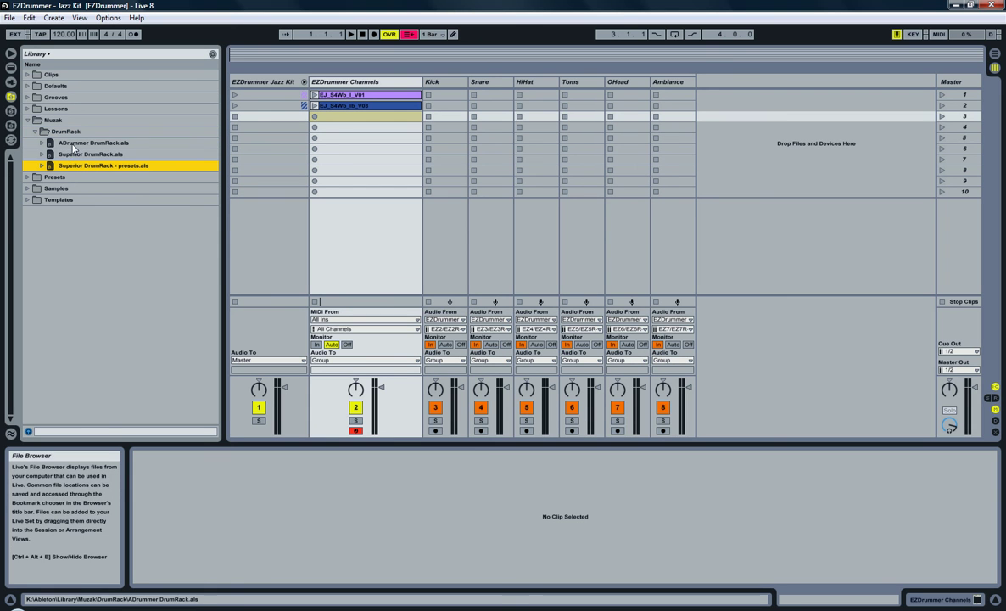
left_click(59, 133)
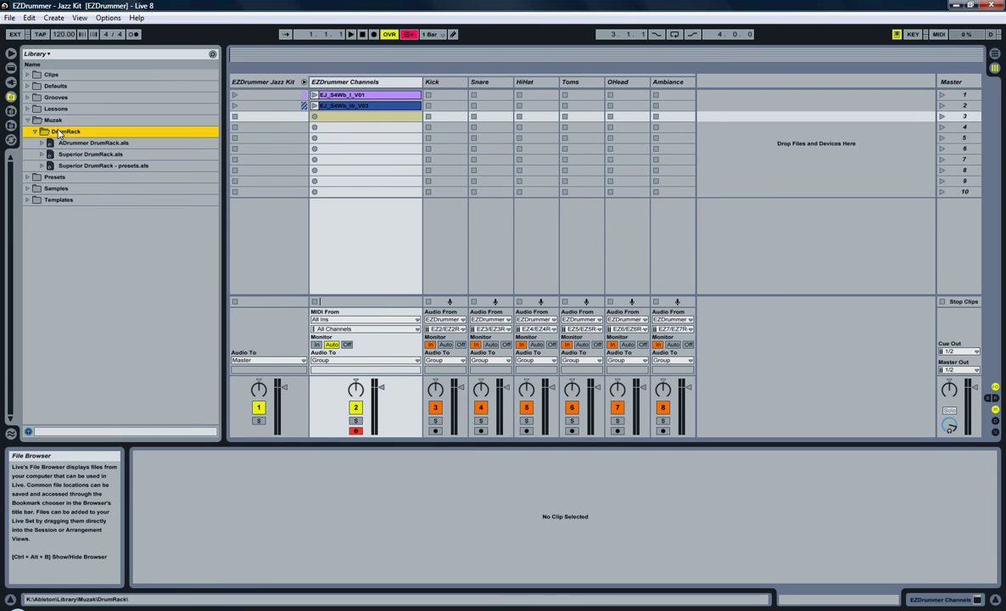
left_click(28, 120)
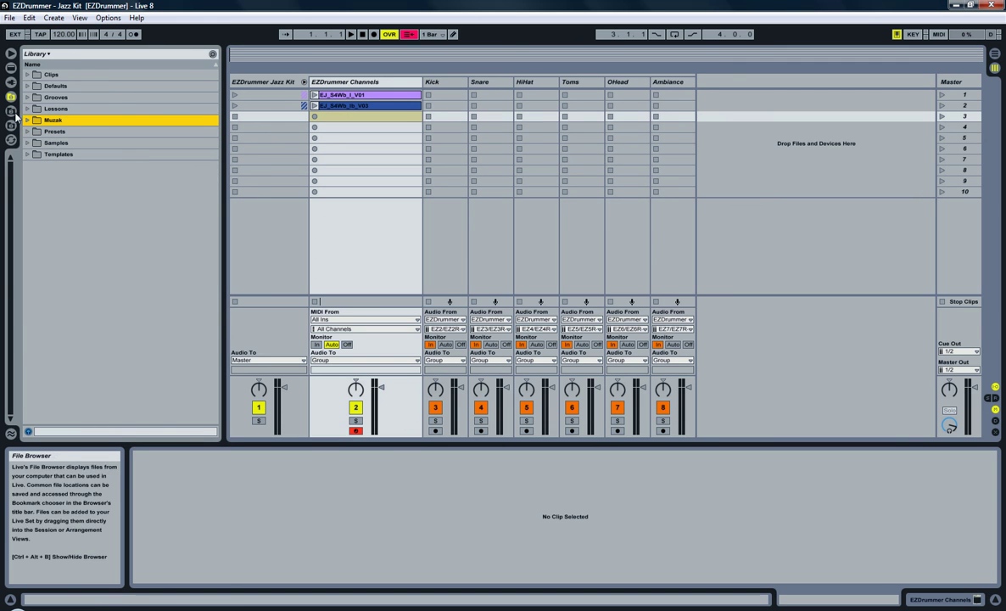
left_click(11, 126)
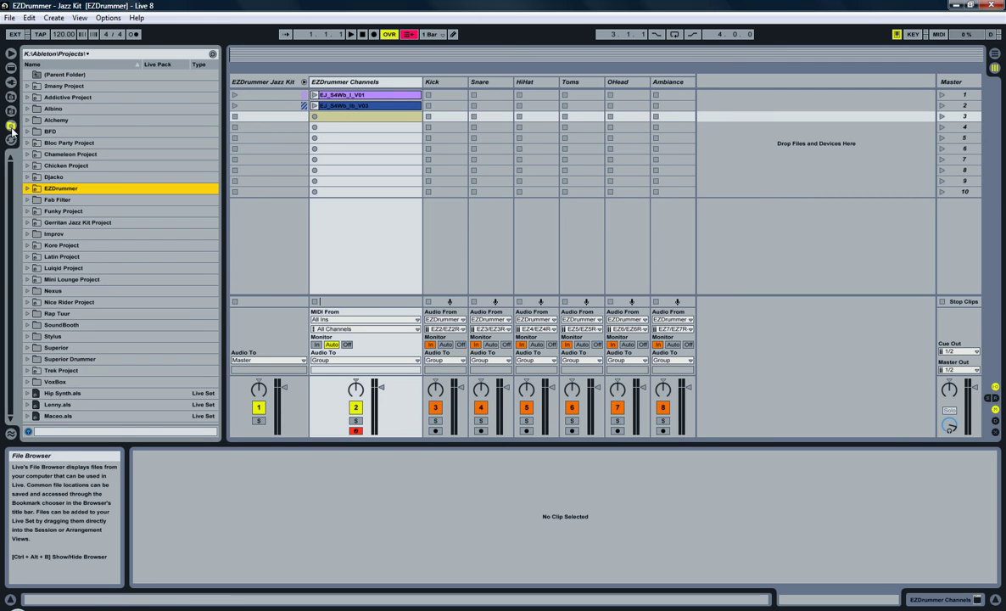
left_click(32, 189)
key("Down")
key("Down")
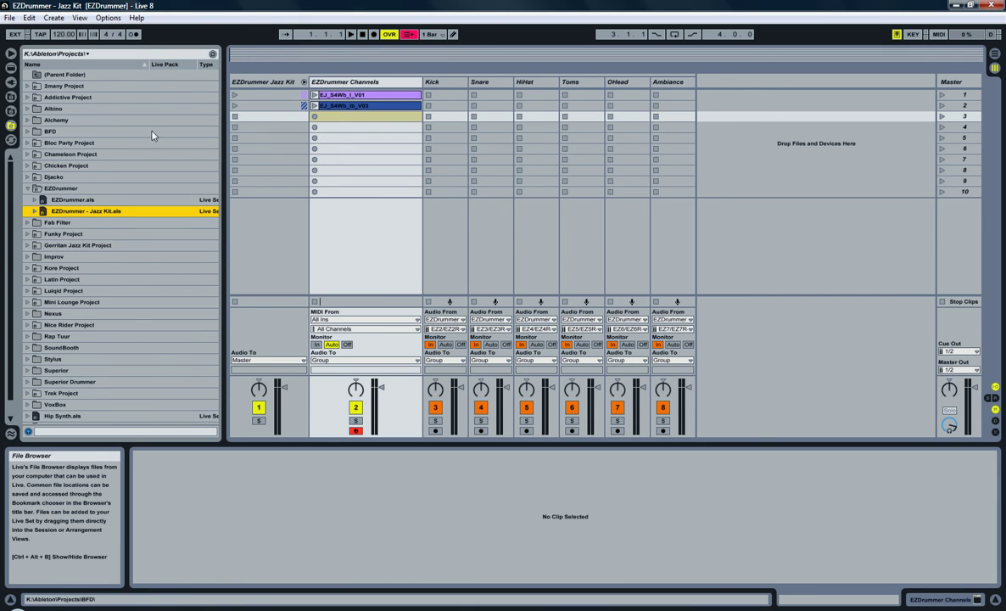
left_click(53, 188)
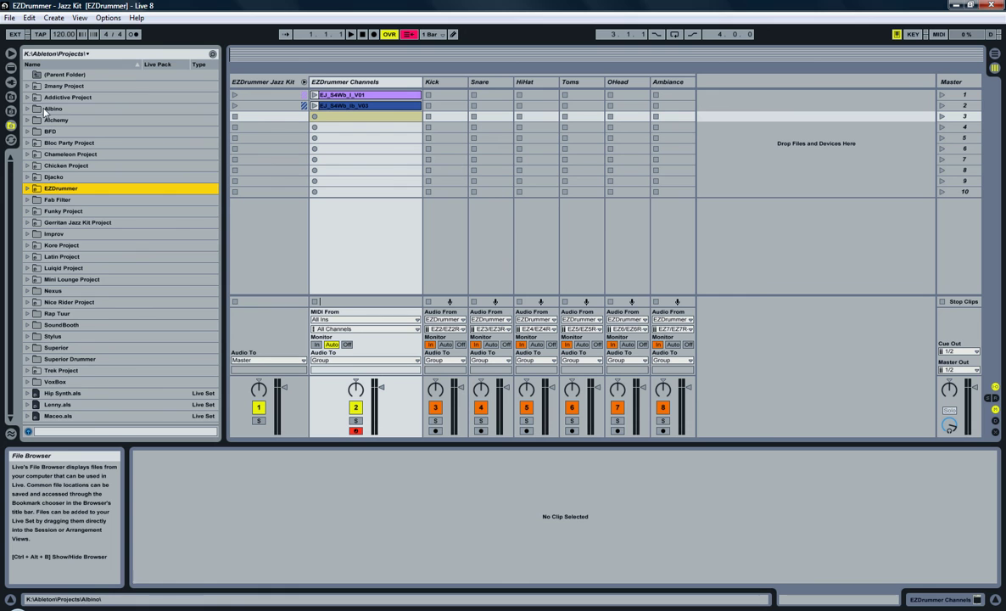
Step: Save the Live Set again as "EZDrummer - Jazz Kit" in the Ableton Library's Templates folder on ExternalBox (K:)
left_click(8, 17)
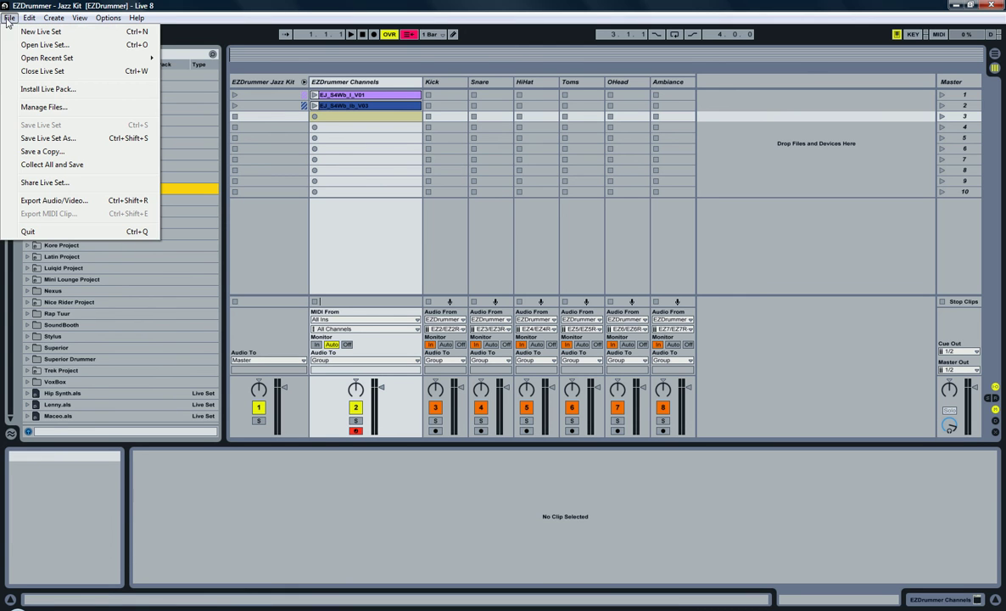
left_click(42, 139)
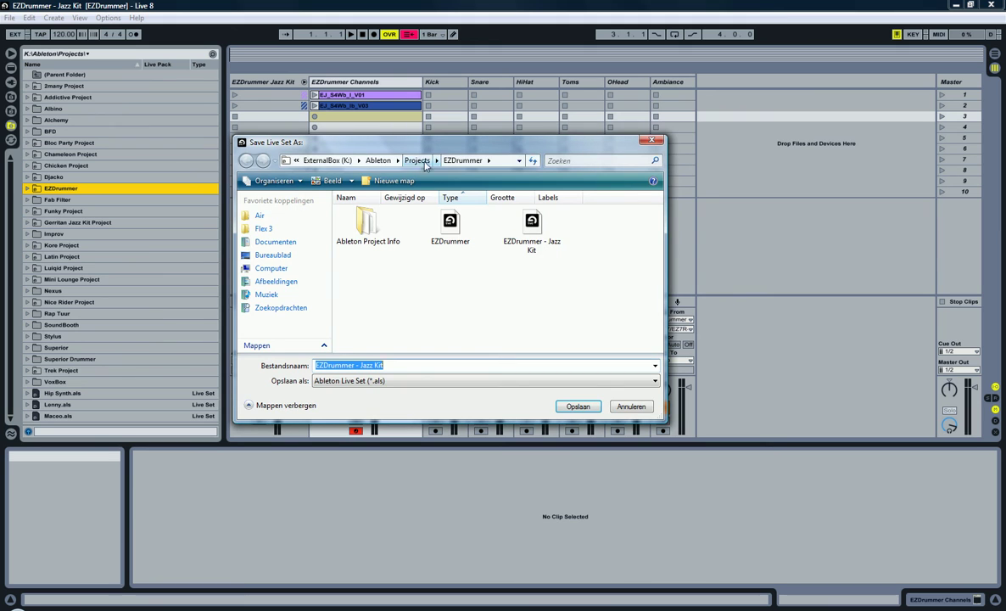
left_click(377, 161)
left_click(370, 226)
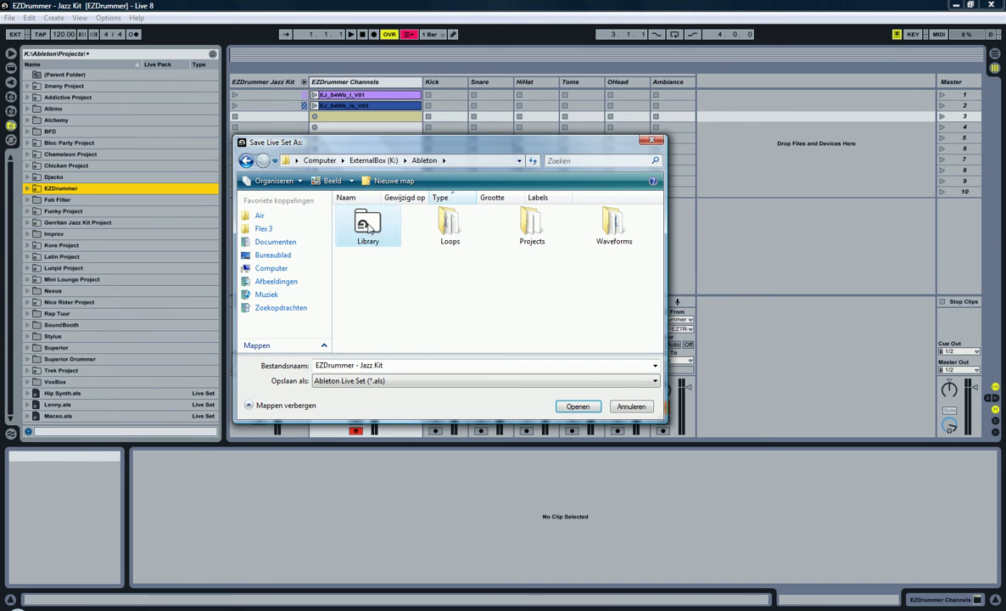
double_click(370, 220)
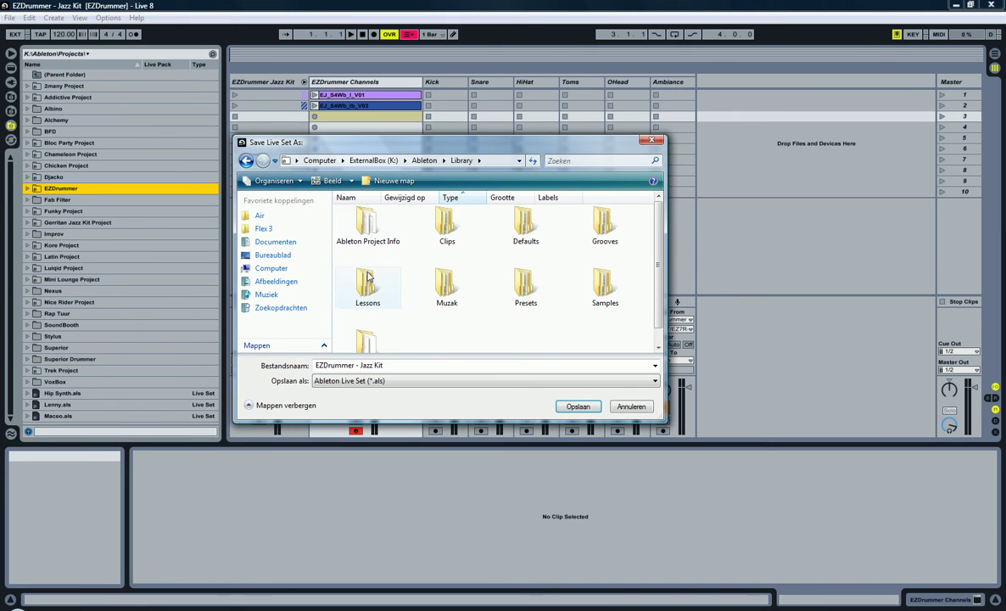
scroll(513, 292, "down", 1)
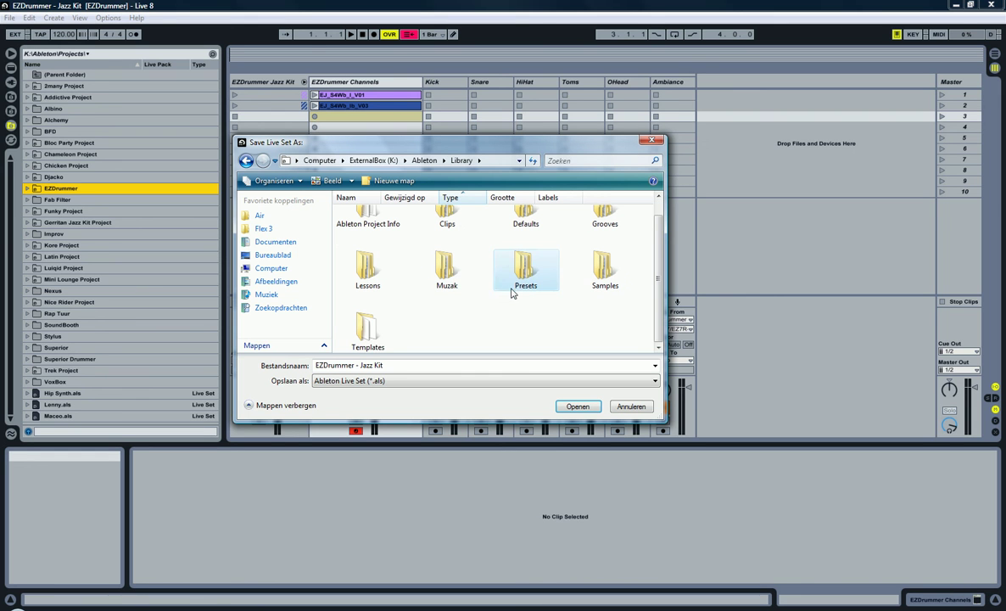
double_click(373, 331)
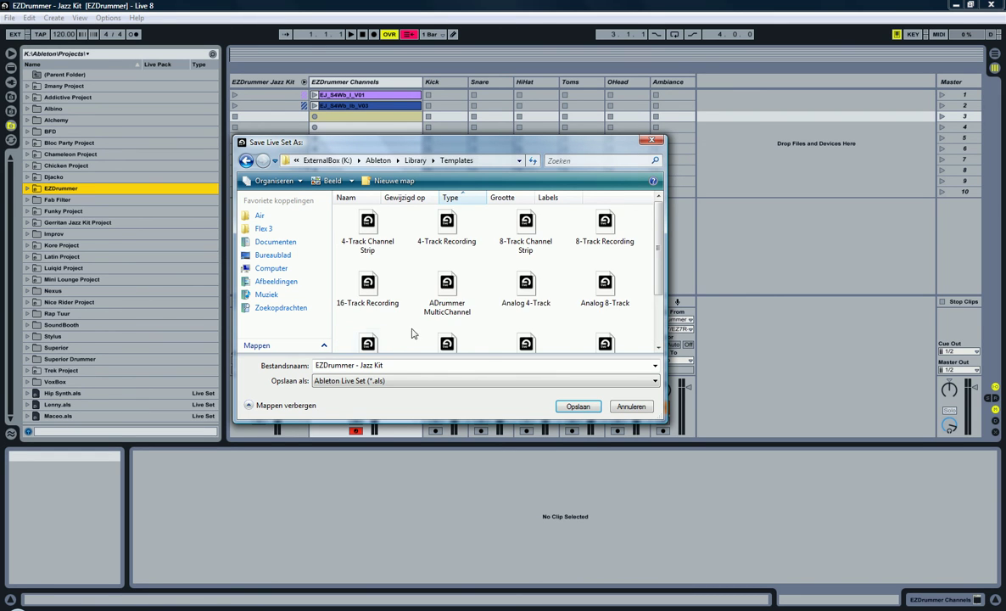
scroll(512, 292, "down", 1)
left_click(420, 364)
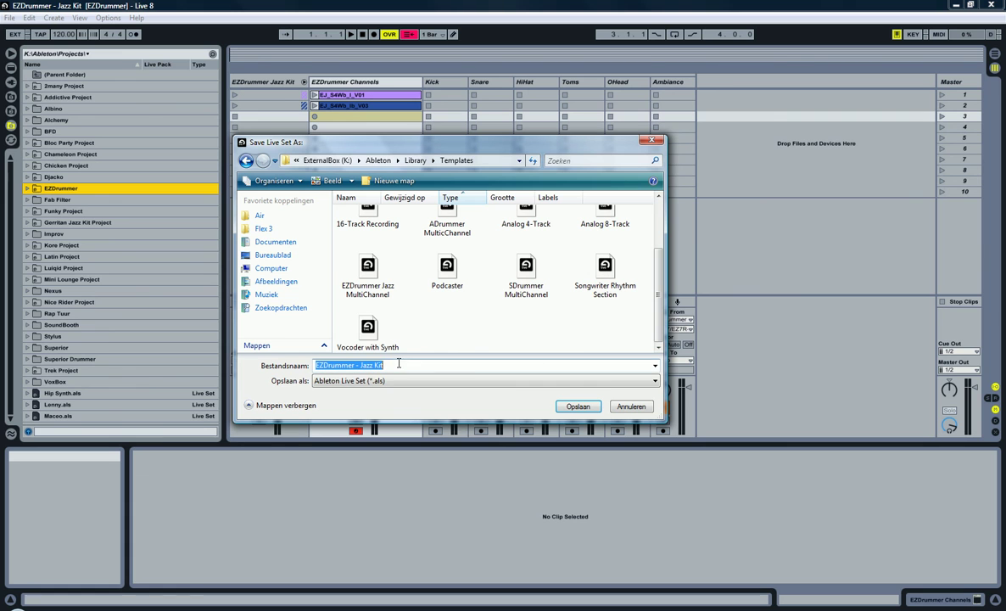
left_click(574, 408)
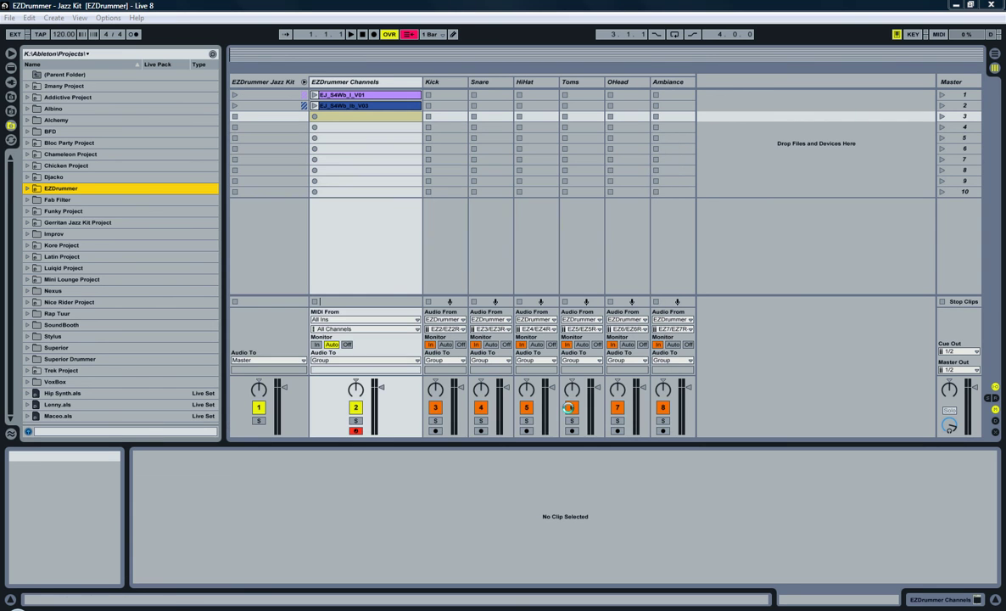
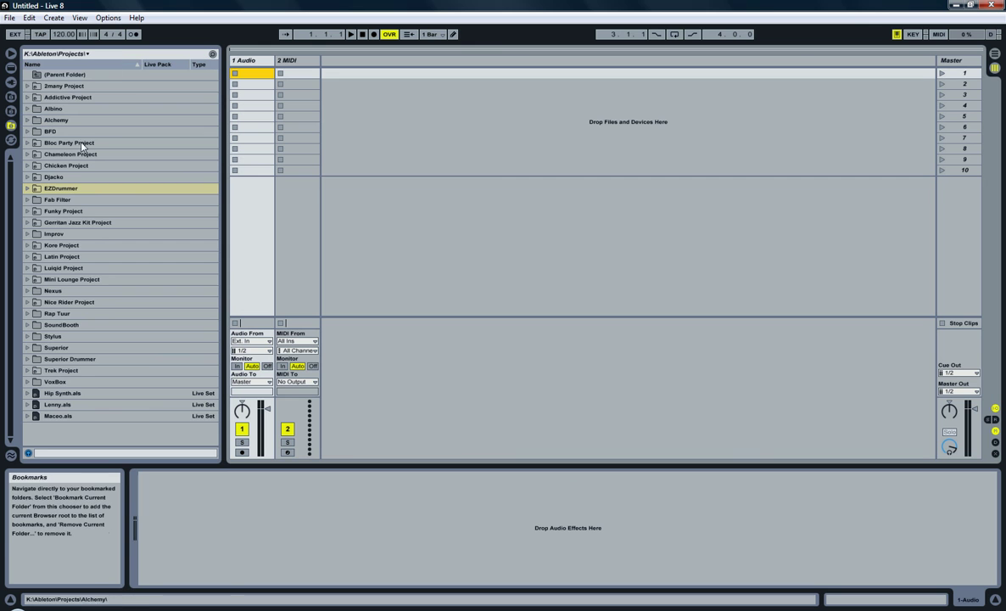
Step: Insert EZDrummer - Jazz Kit.als from the EZDrummer project folder after the 2 MIDI track and select its EZDrummer Channels track
left_click(28, 189)
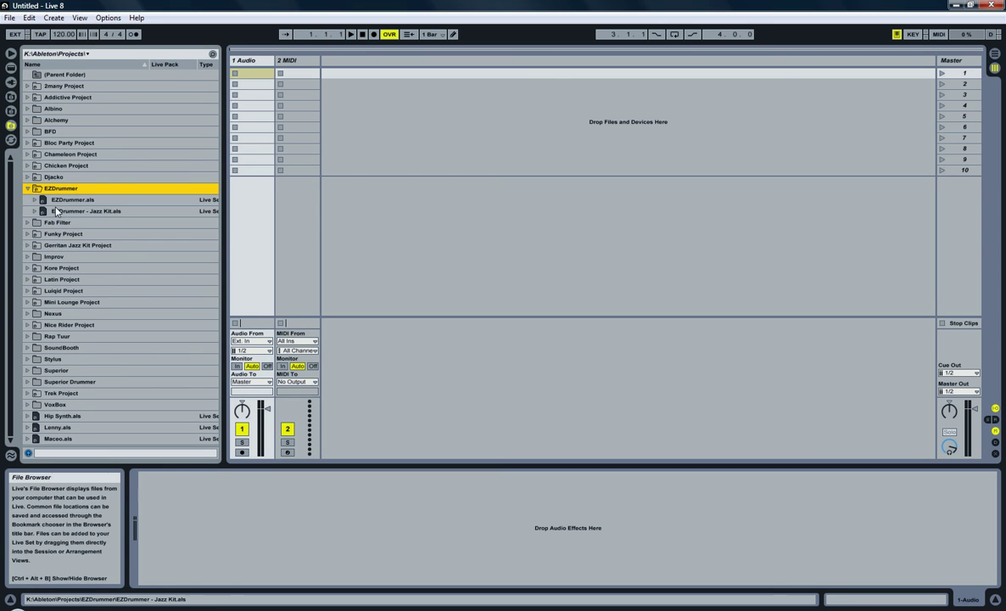
left_click(42, 211)
left_click_drag(43, 212, 340, 70)
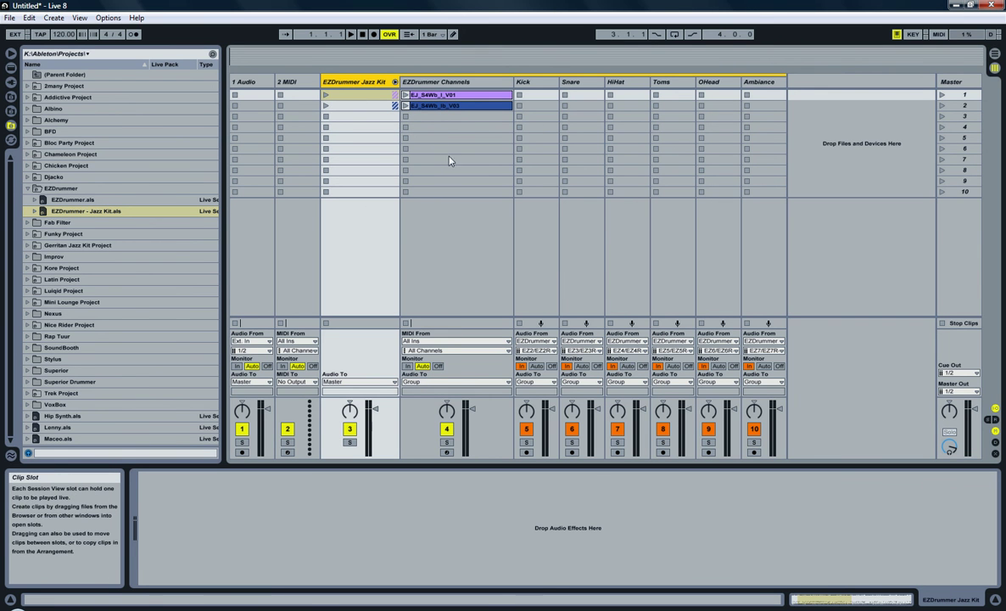
left_click(412, 86)
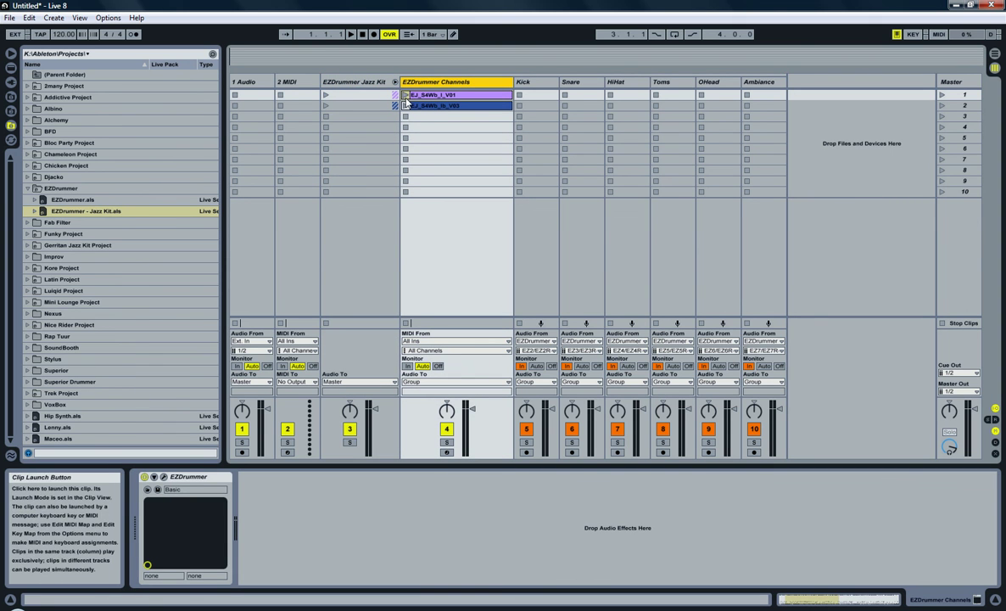
Step: View the imported drum clip's notes and inspect the EZDrummer Jazz Kit group and its EZDrummer Channels track
double_click(418, 106)
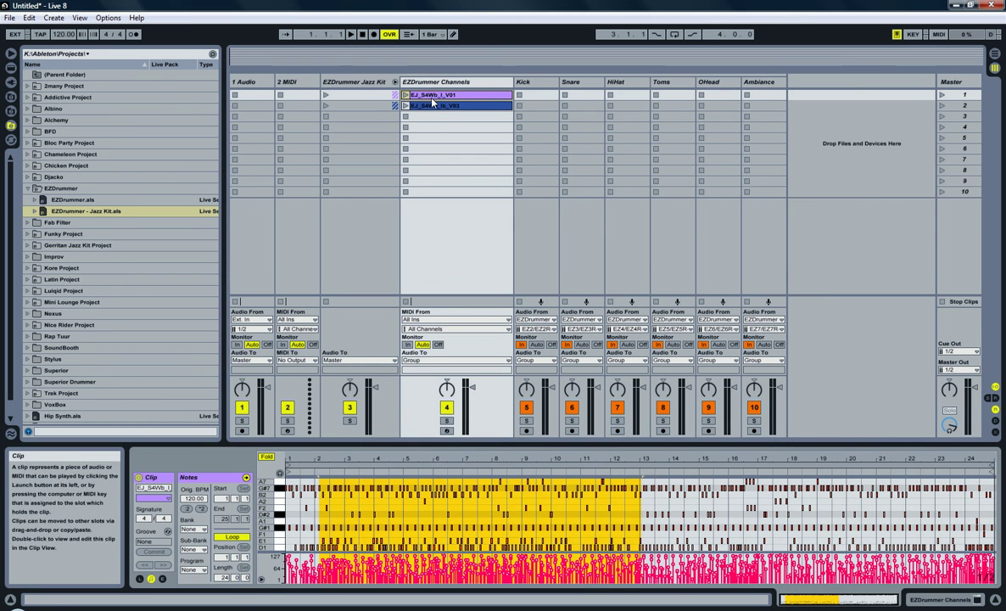
left_click(395, 82)
left_click(396, 82)
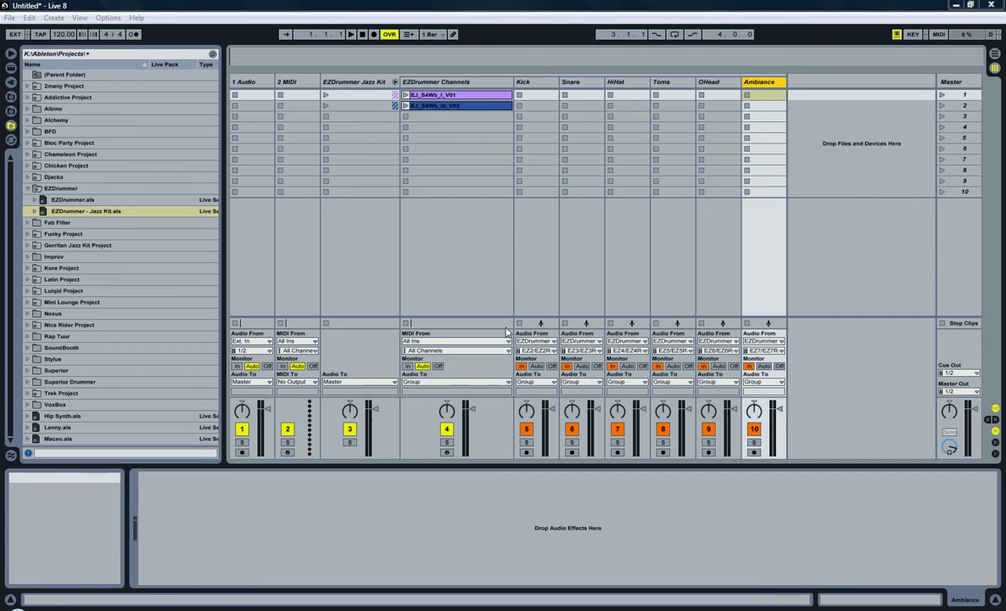
left_click(418, 83)
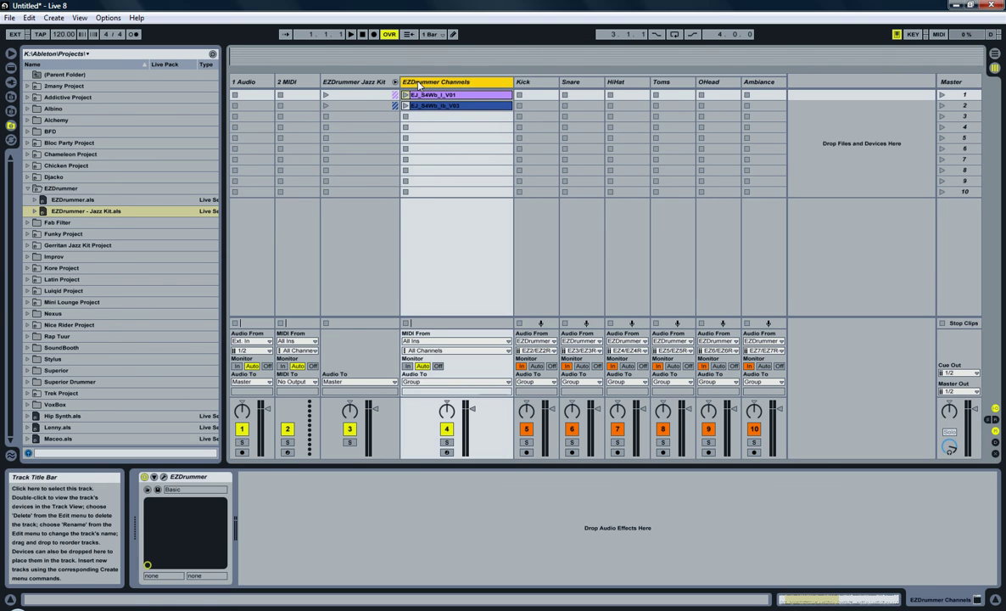
left_click(361, 83)
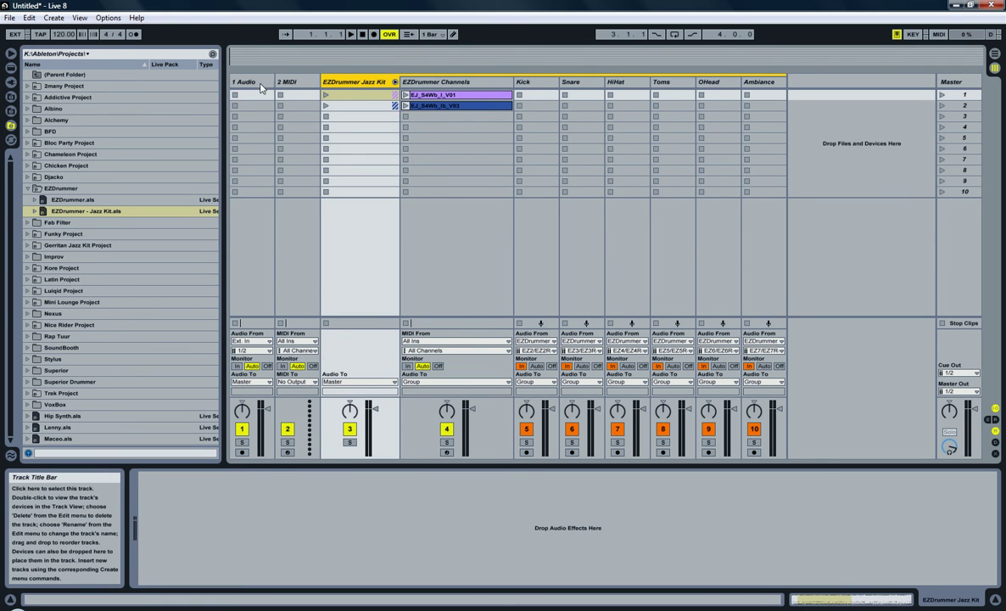
Step: Open EZDrummer - Jazz Kit.als without saving the untitled set and delete both clips from the EZDrummer Channels track
double_click(38, 211)
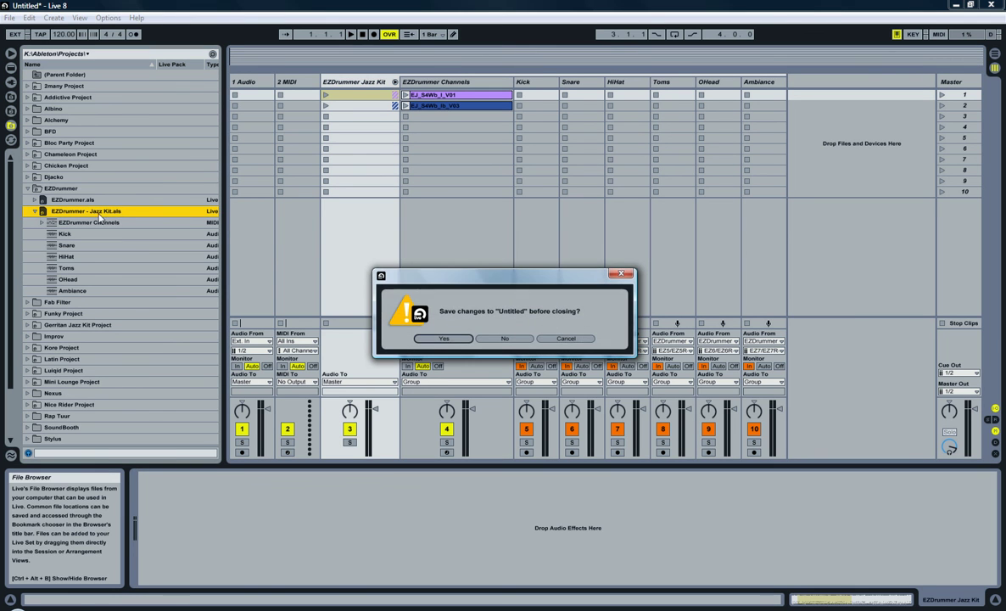
left_click(504, 338)
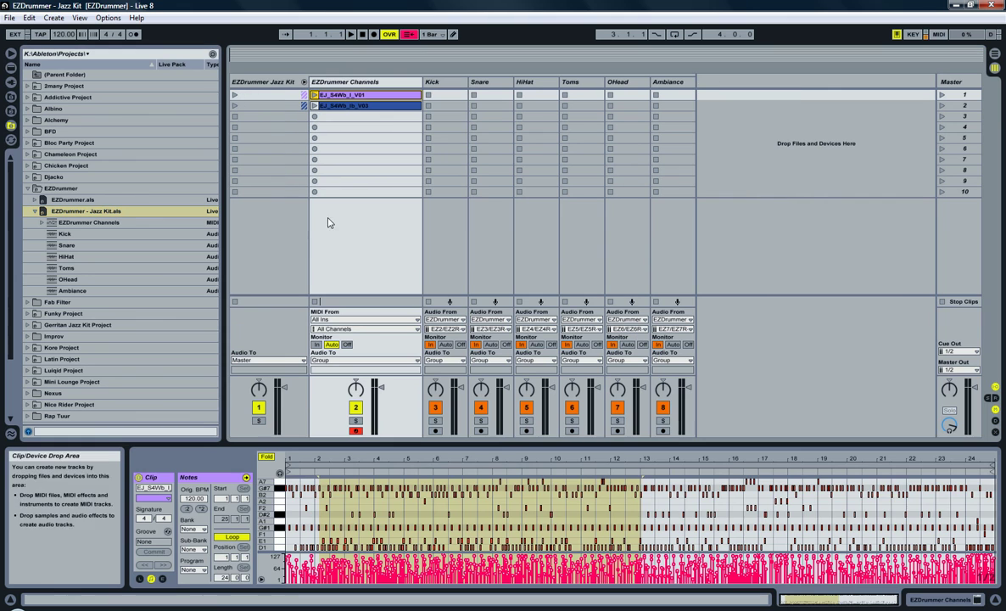
key("Delete")
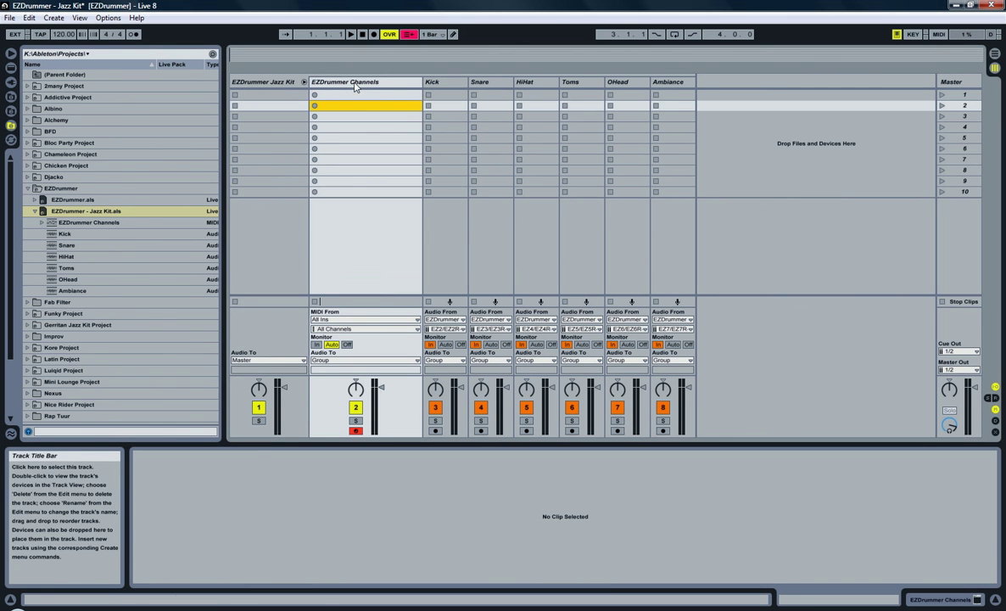
left_click(329, 81)
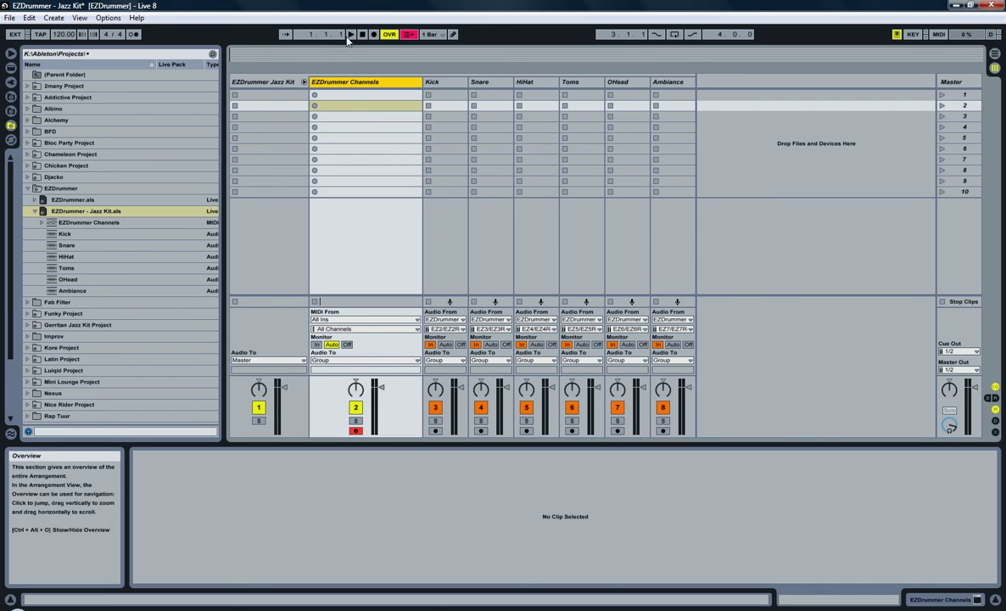
Step: Save the EZDrummer - Jazz Kit set and collapse its track list in the EZDrummer project folder
left_click(9, 17)
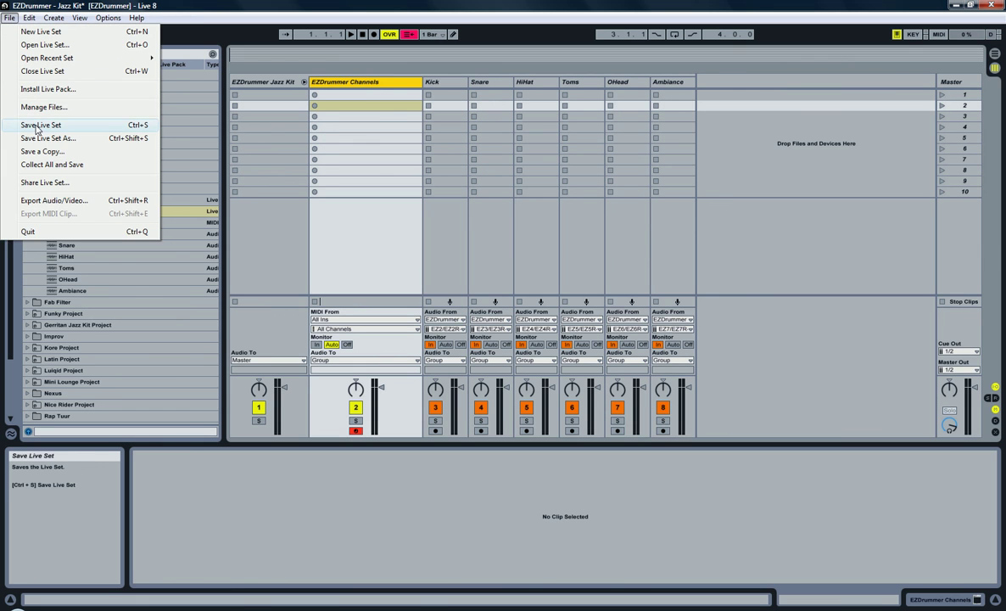
left_click(38, 126)
left_click(46, 210)
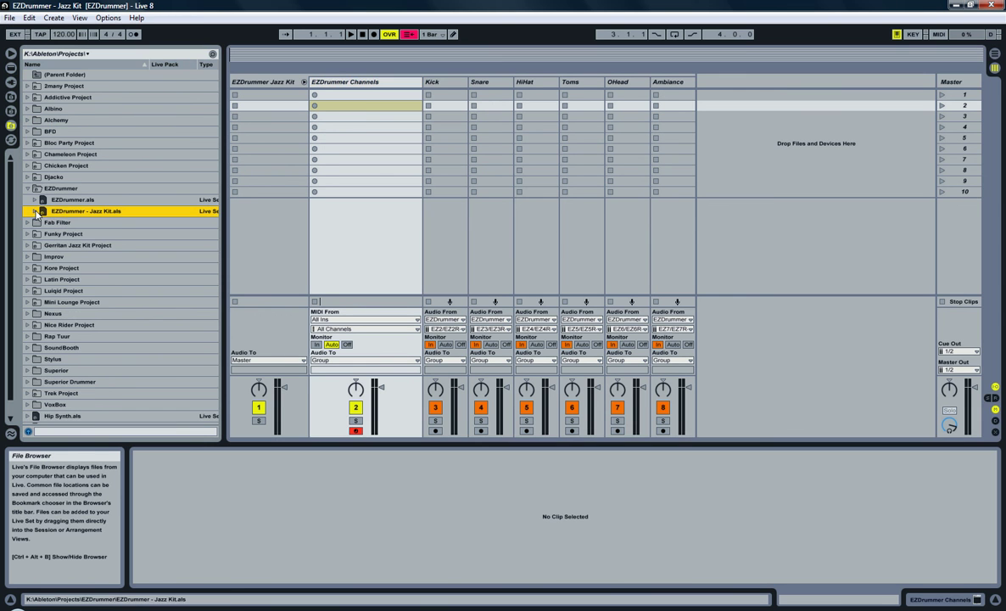
Step: In a new Live Set, insert EZDrummer - Jazz Kit.als after the 2 MIDI track and fold its group
left_click(8, 18)
left_click(34, 29)
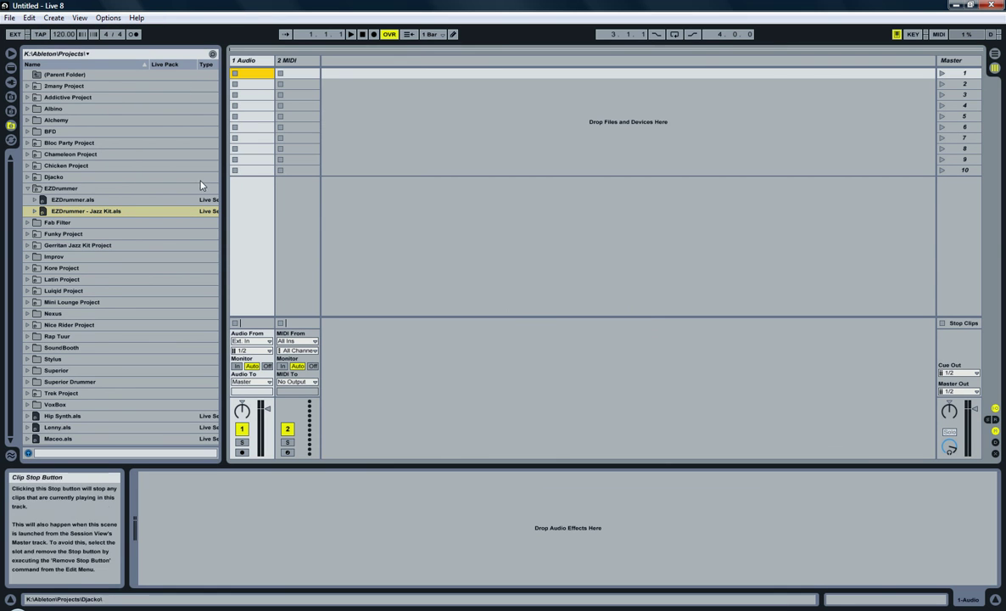
left_click_drag(44, 208, 346, 66)
left_click(417, 96)
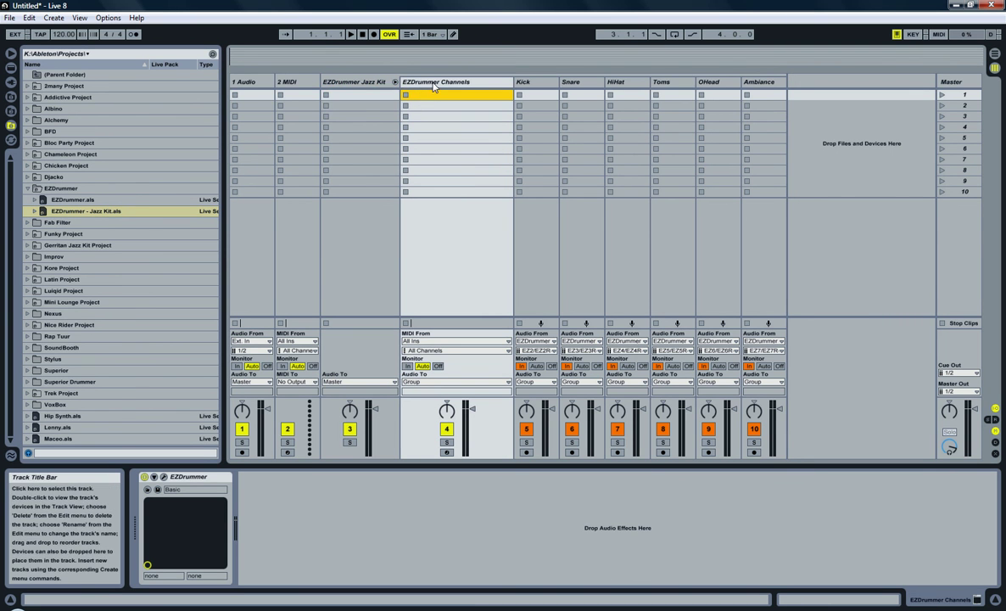
left_click(431, 84)
left_click(394, 82)
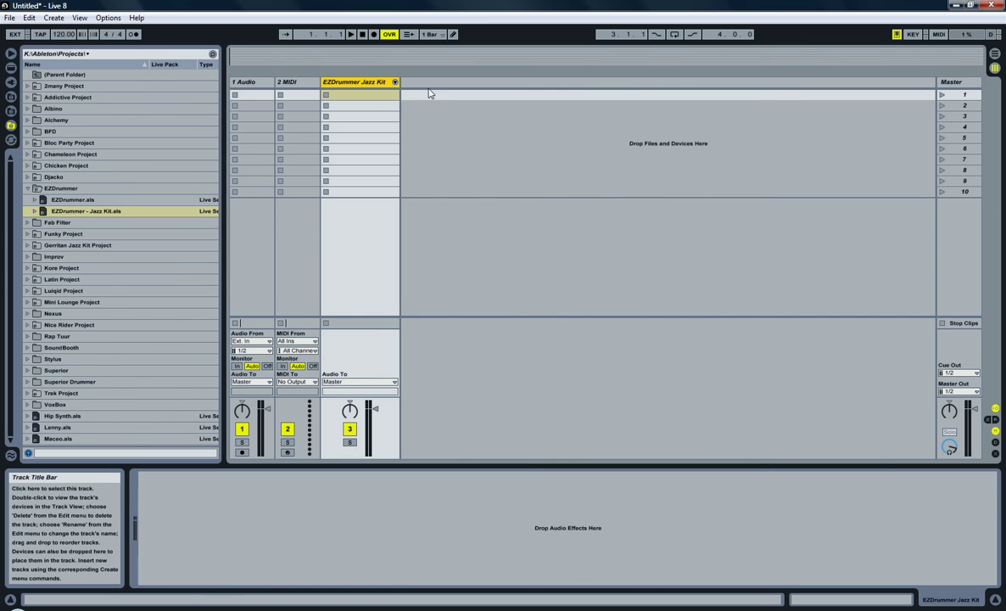
Step: Close the EZDrummer project folder and start a new Live Set without saving the untitled one
left_click(79, 188)
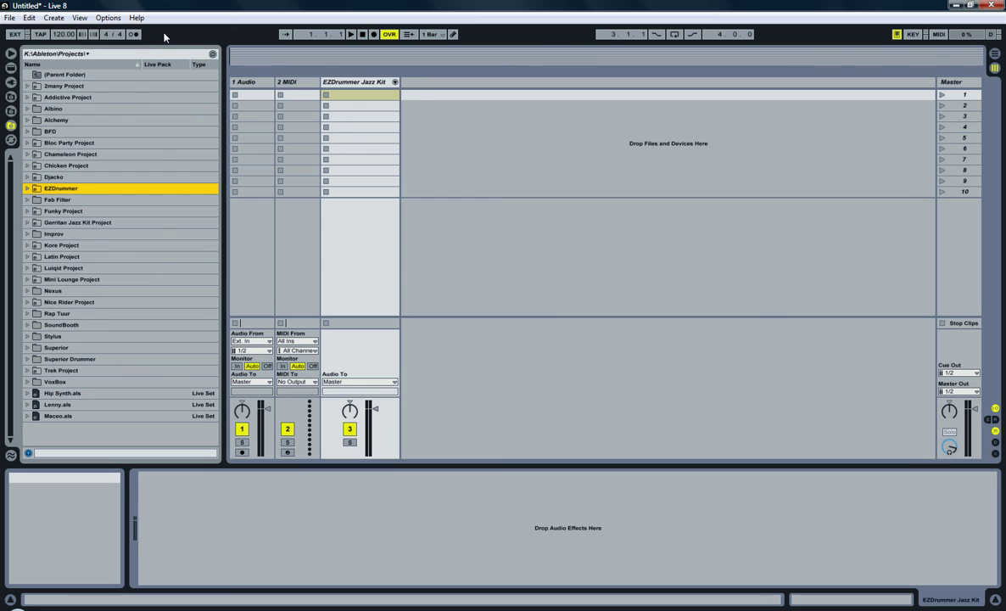
left_click(9, 18)
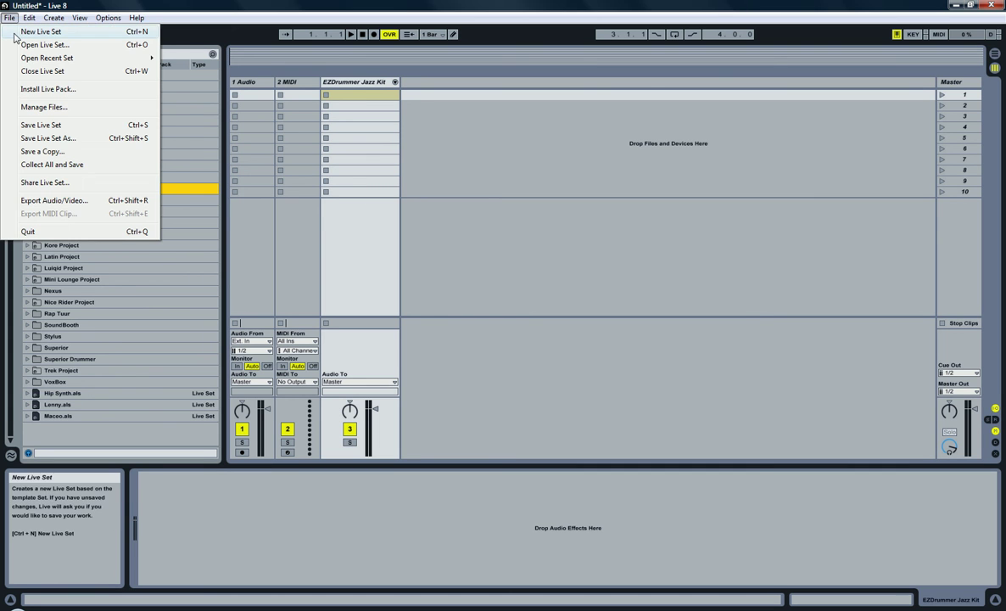
left_click(14, 33)
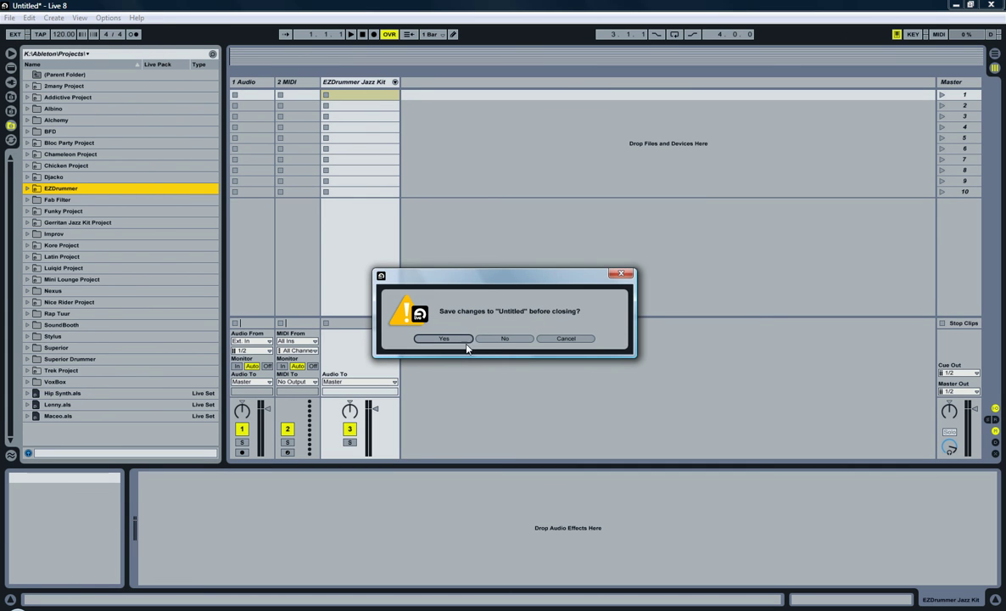
left_click(504, 339)
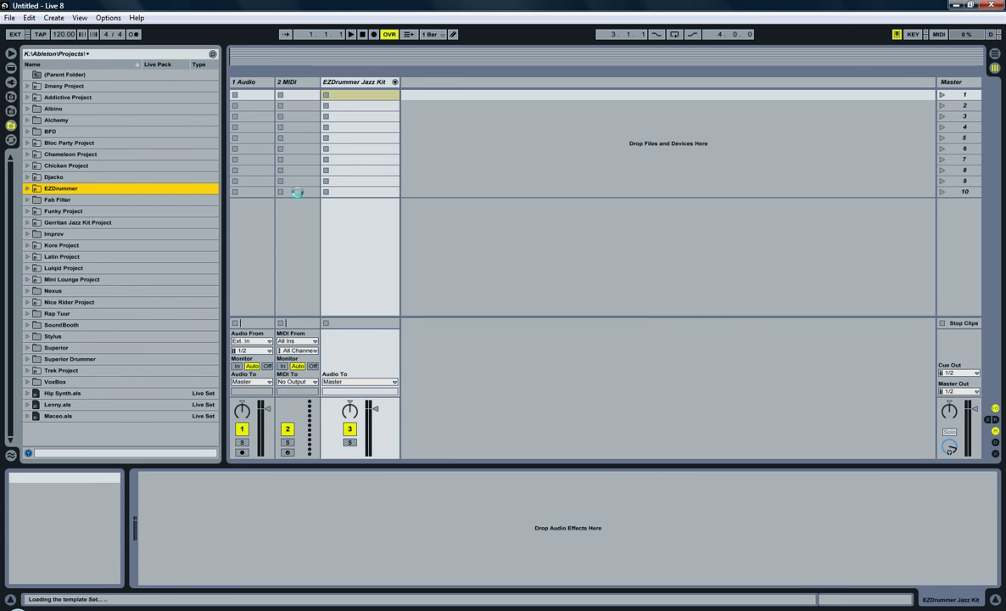
Step: Open the EZDrummer - Jazz Kit.als template from the Library's Templates folder
left_click(11, 95)
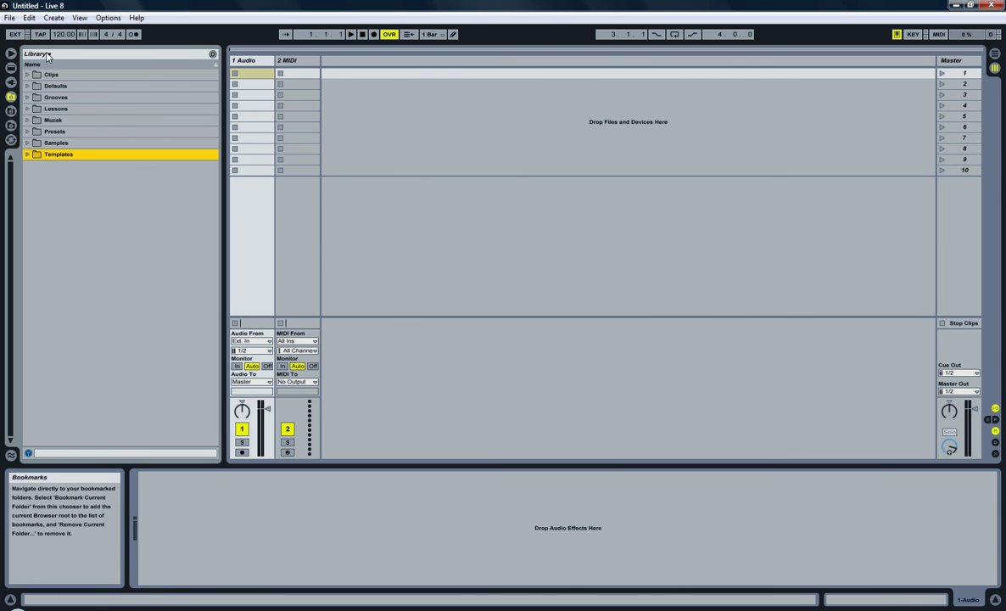
left_click(27, 154)
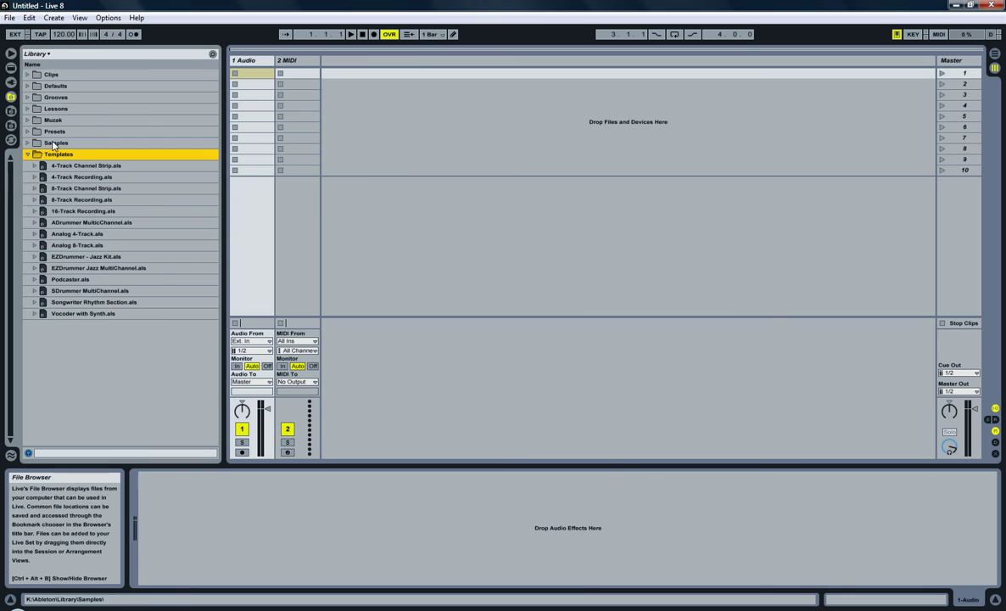
left_click(62, 269)
left_click(70, 258)
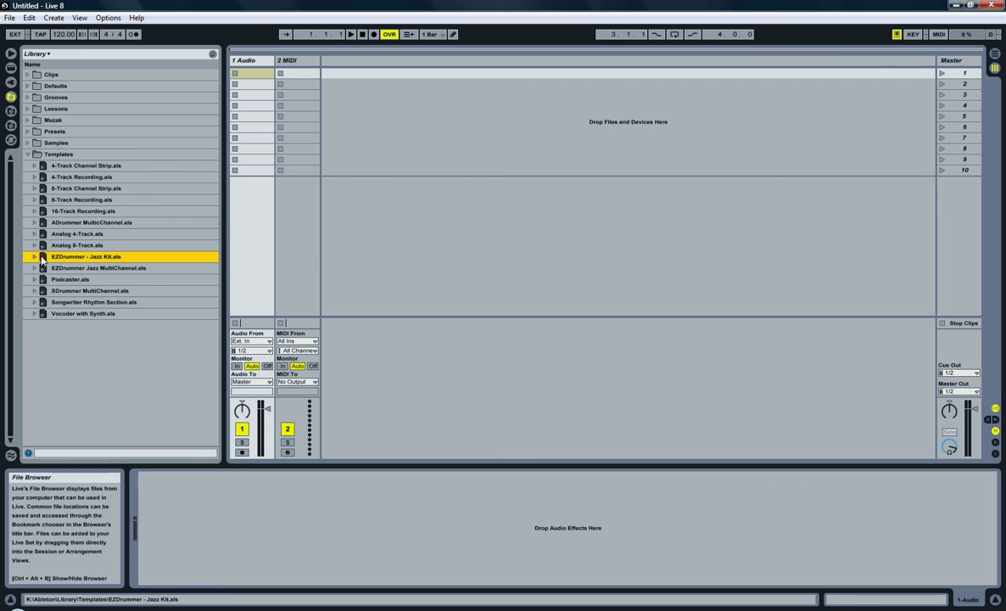
double_click(40, 257)
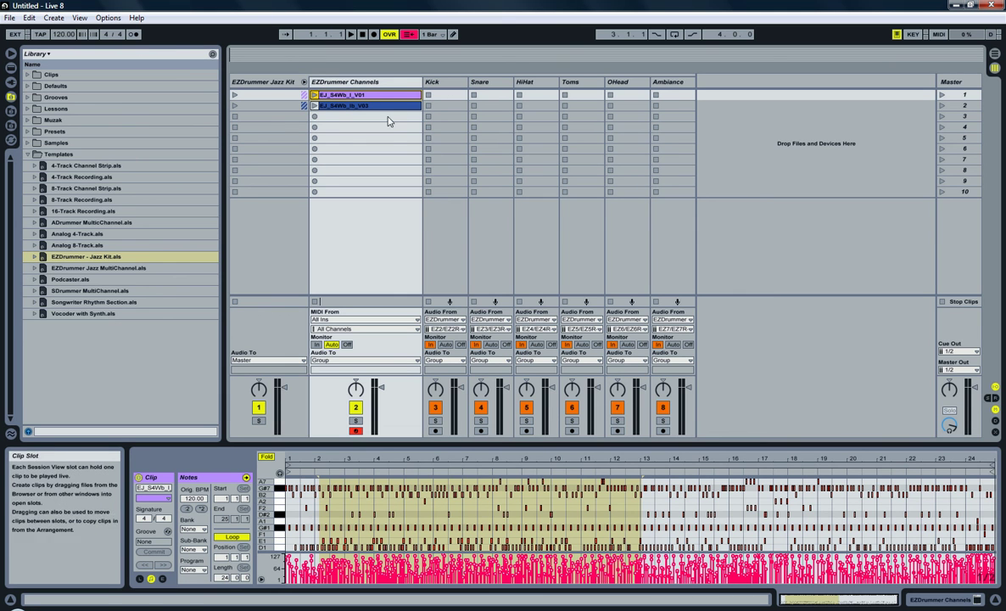
Step: Delete both clips from the EZDrummer Channels track, and check the EZDrummer Jazz Kit group by folding and unfolding it
left_click(332, 108)
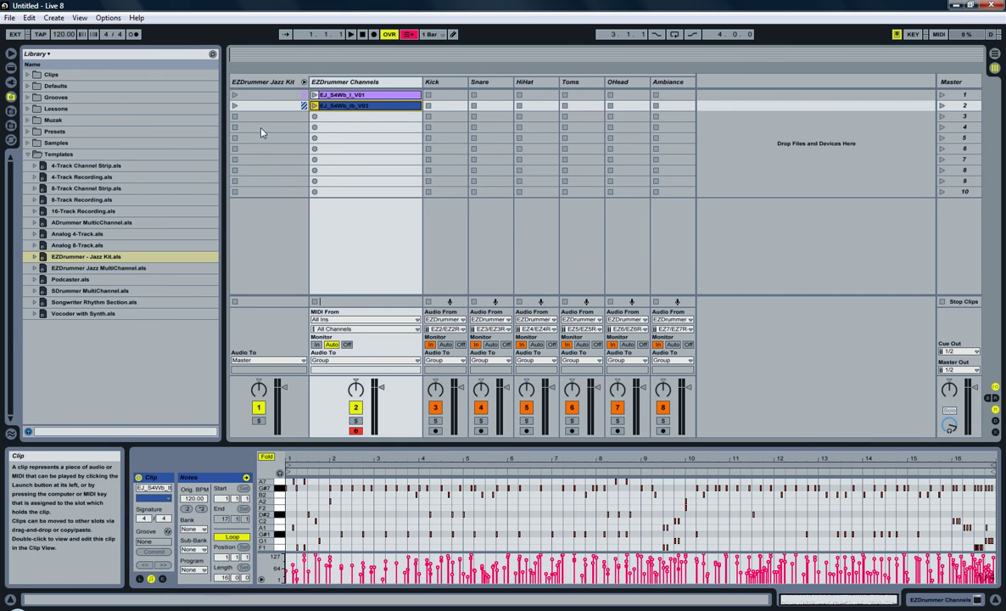
key("Delete")
left_click(337, 95)
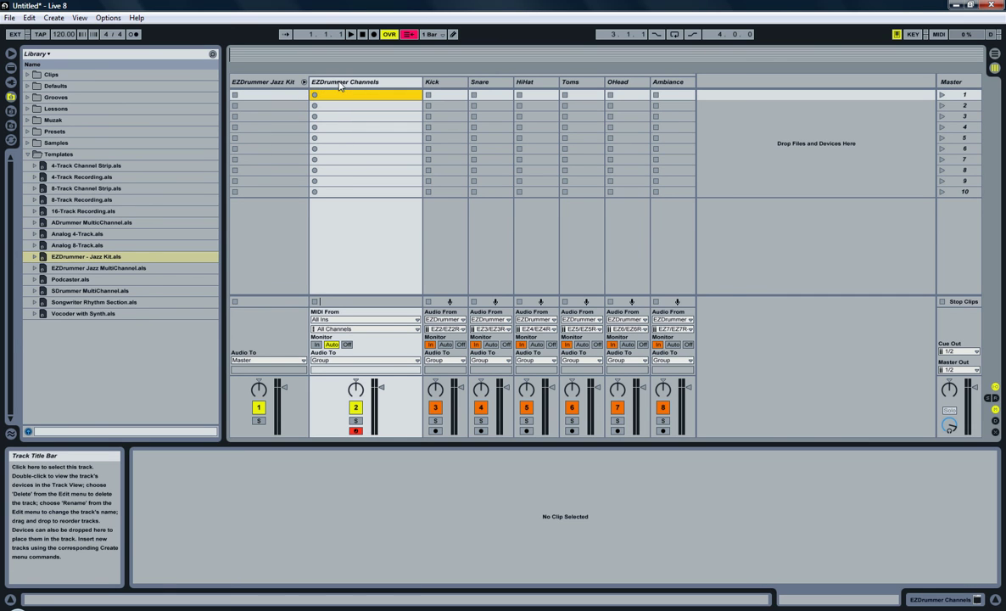
left_click(340, 82)
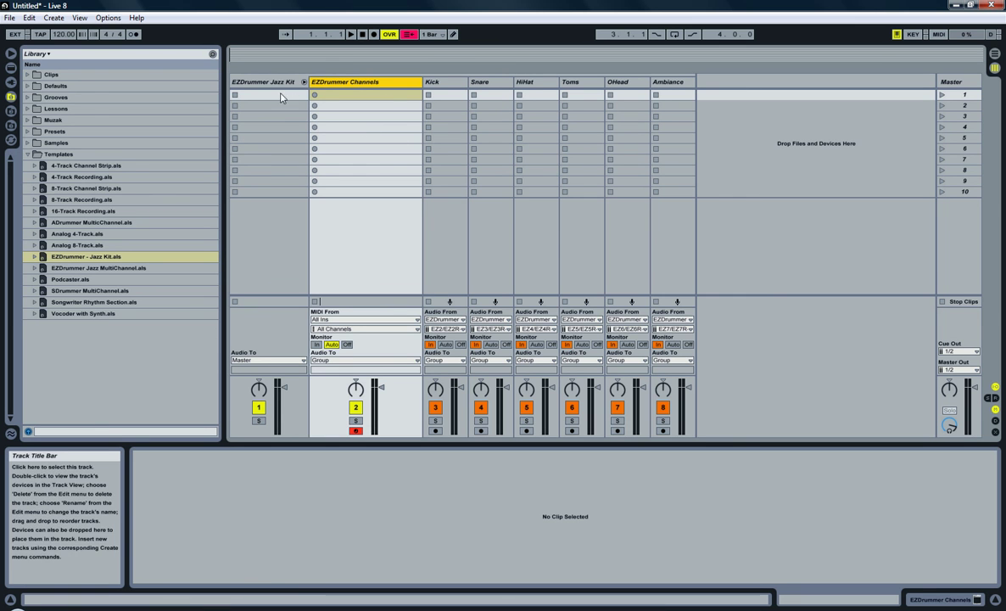
key("Delete")
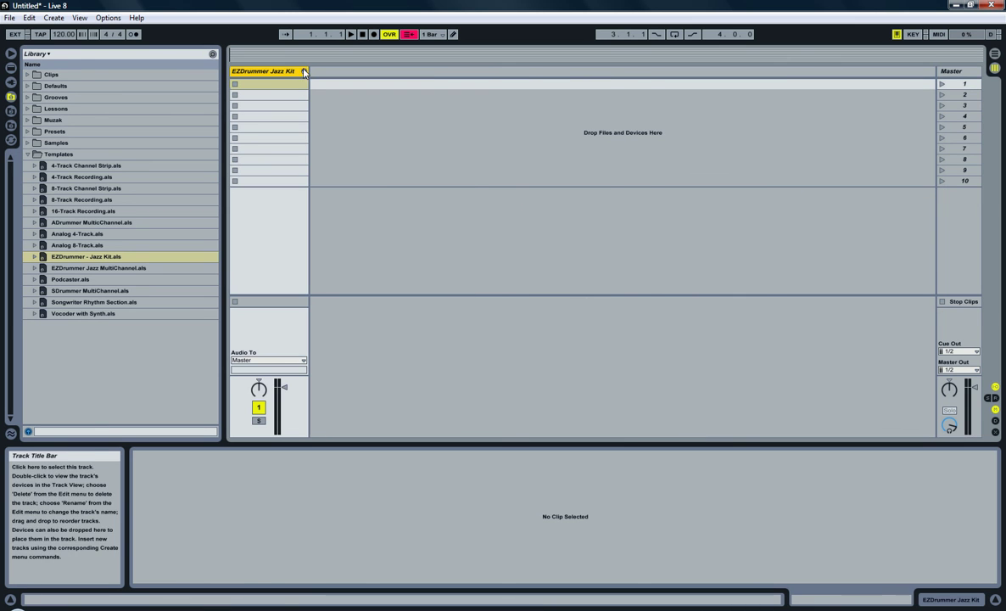
key("ctrl+z")
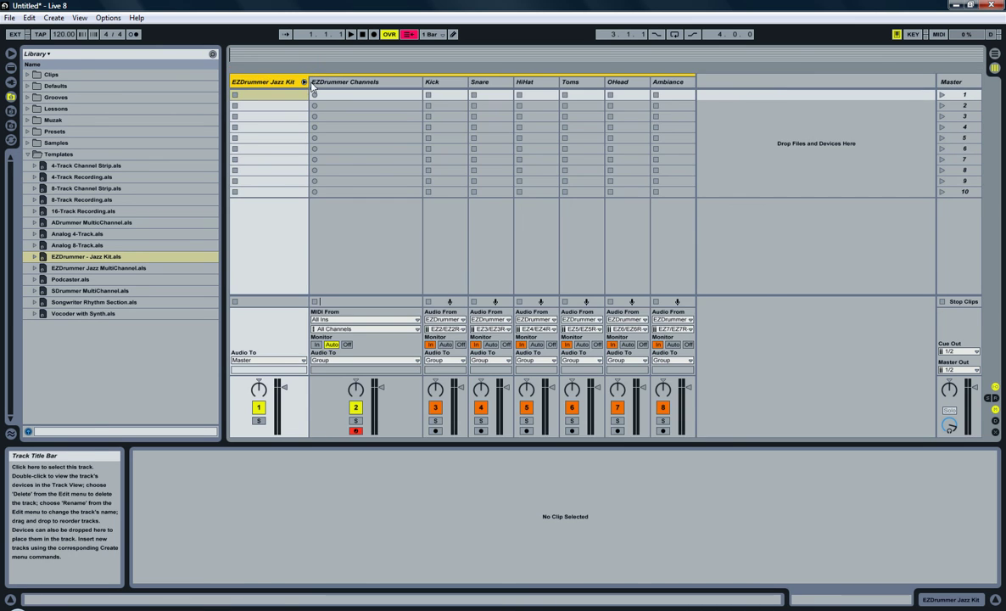
left_click(14, 19)
left_click(36, 120)
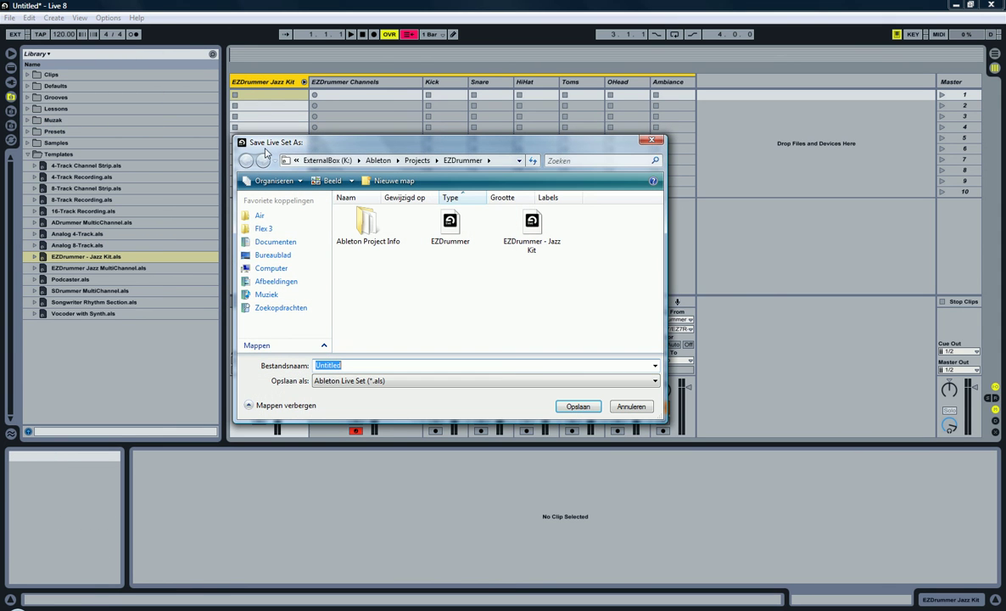
left_click(270, 255)
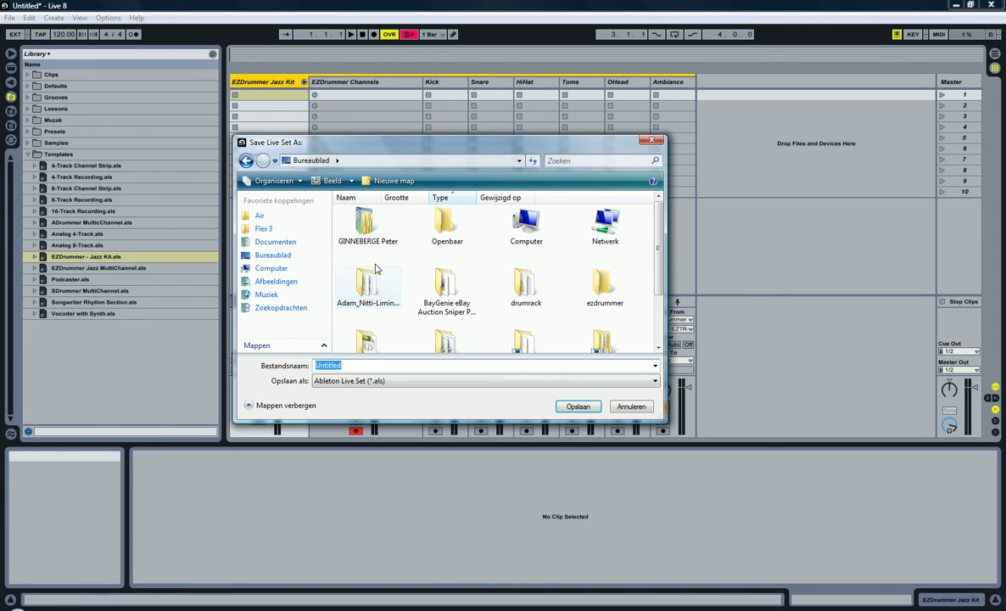
left_click(631, 407)
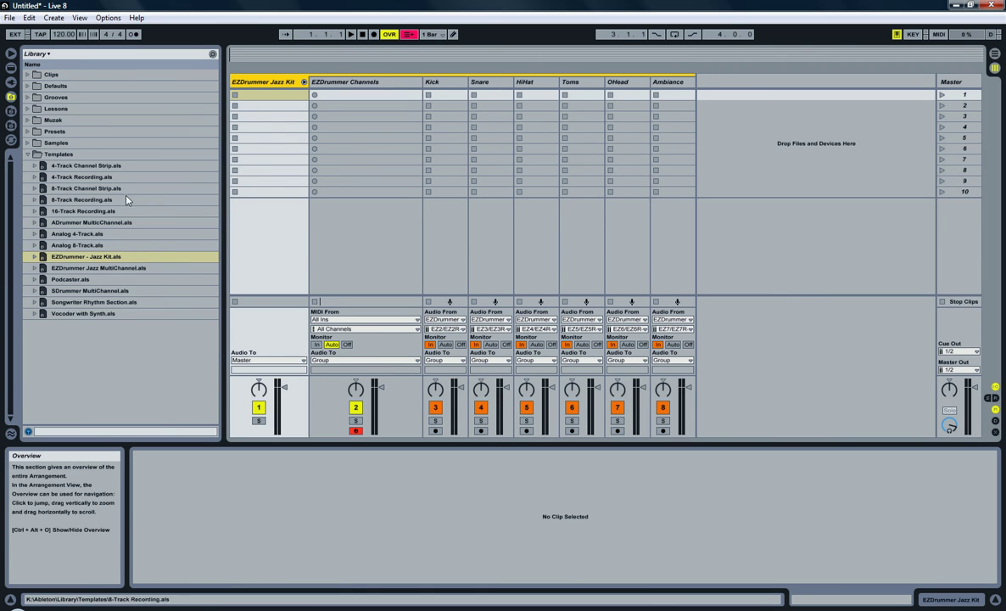
Step: Collapse and reopen the Library's Templates folder, and fold the EZDrummer Jazz Kit group track
left_click(67, 261)
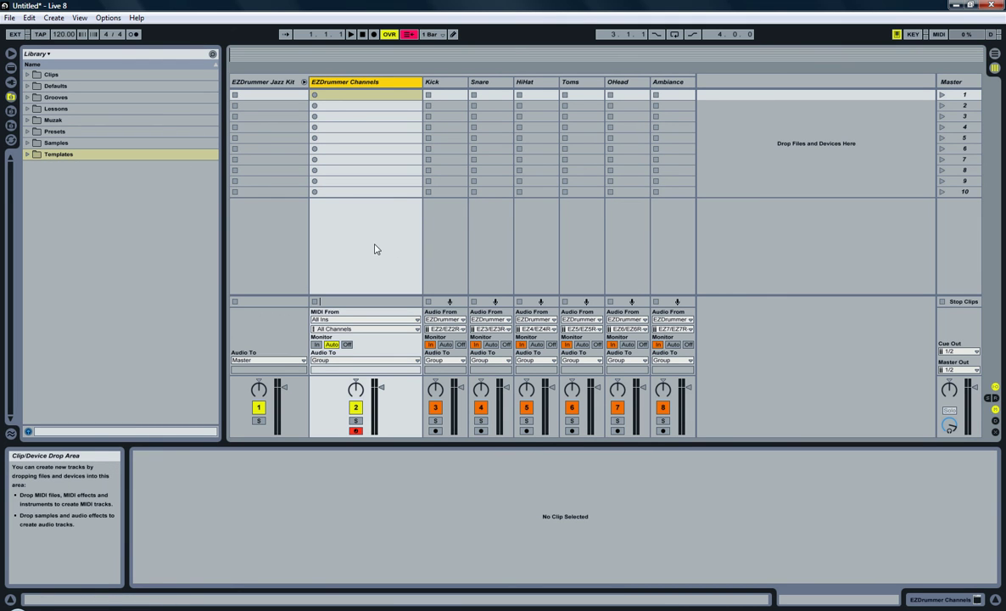
left_click(27, 153)
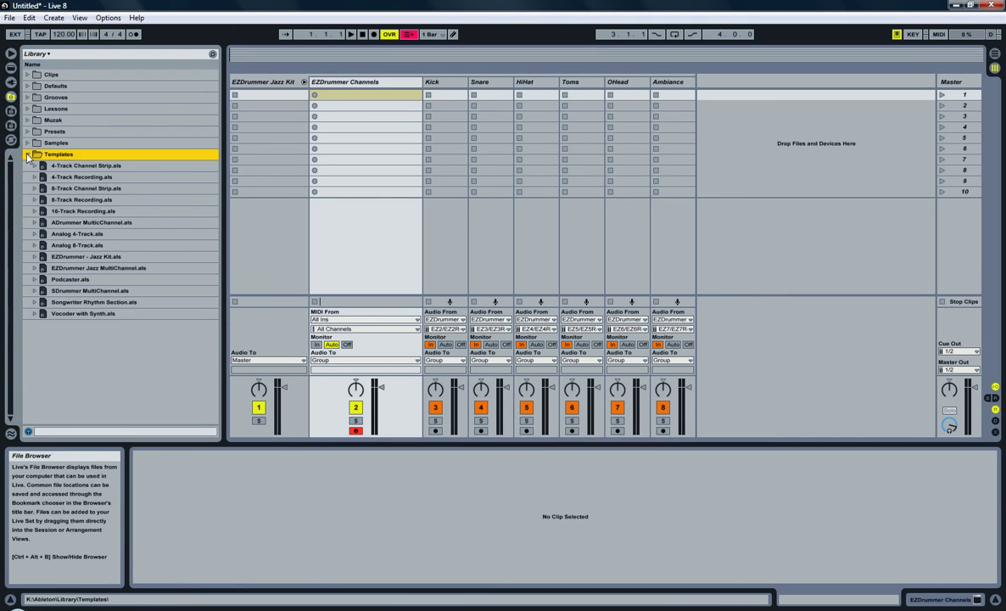
left_click(337, 83)
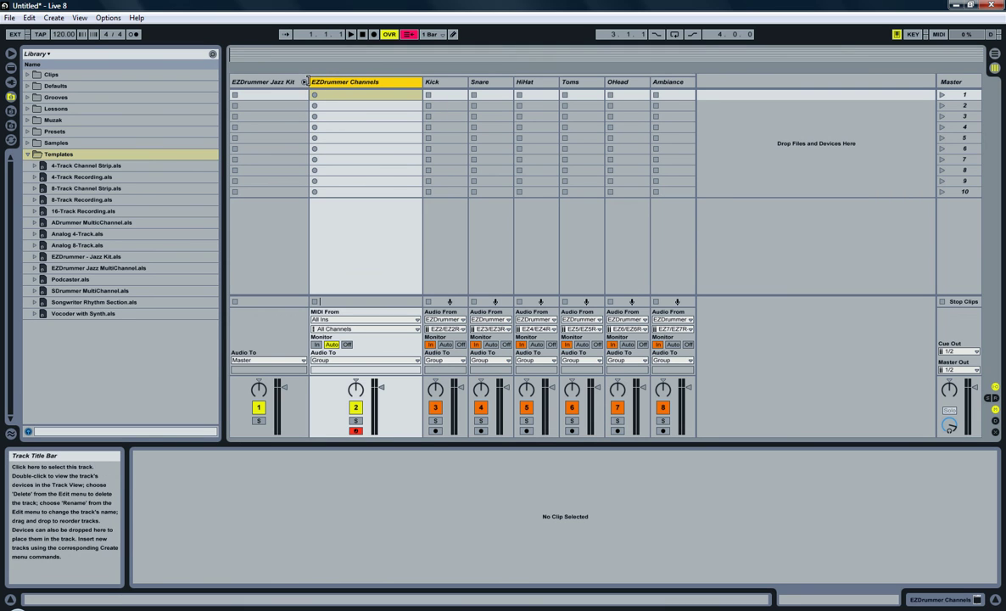
left_click(304, 83)
left_click(304, 82)
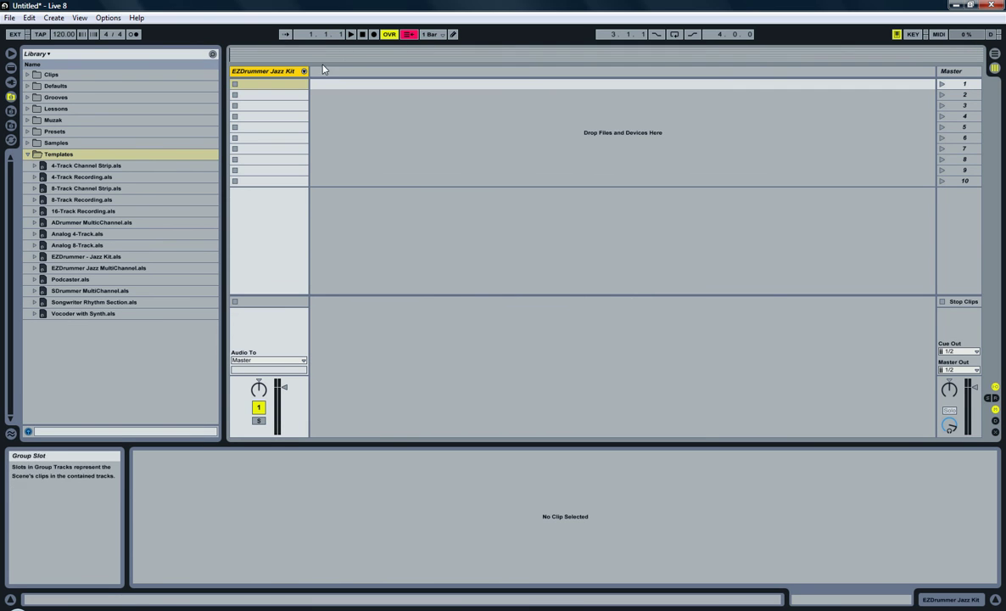